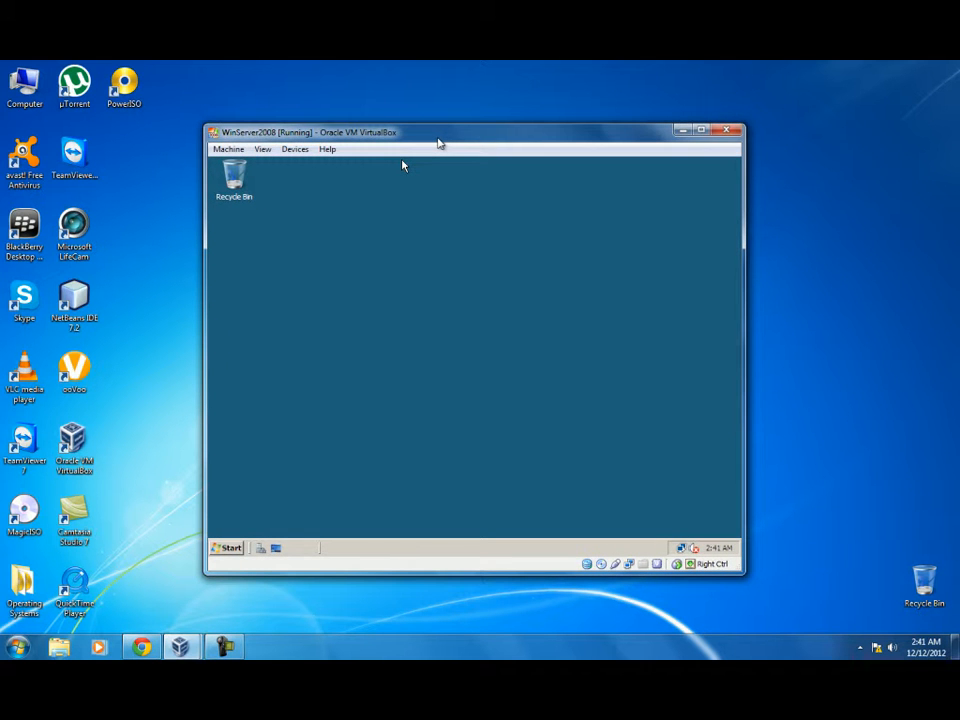
Step: Launch Server Manager from the Start menu and show the Roles summary (0 of 16 installed)
{"action": "left_click", "coordinate": [228, 547]}
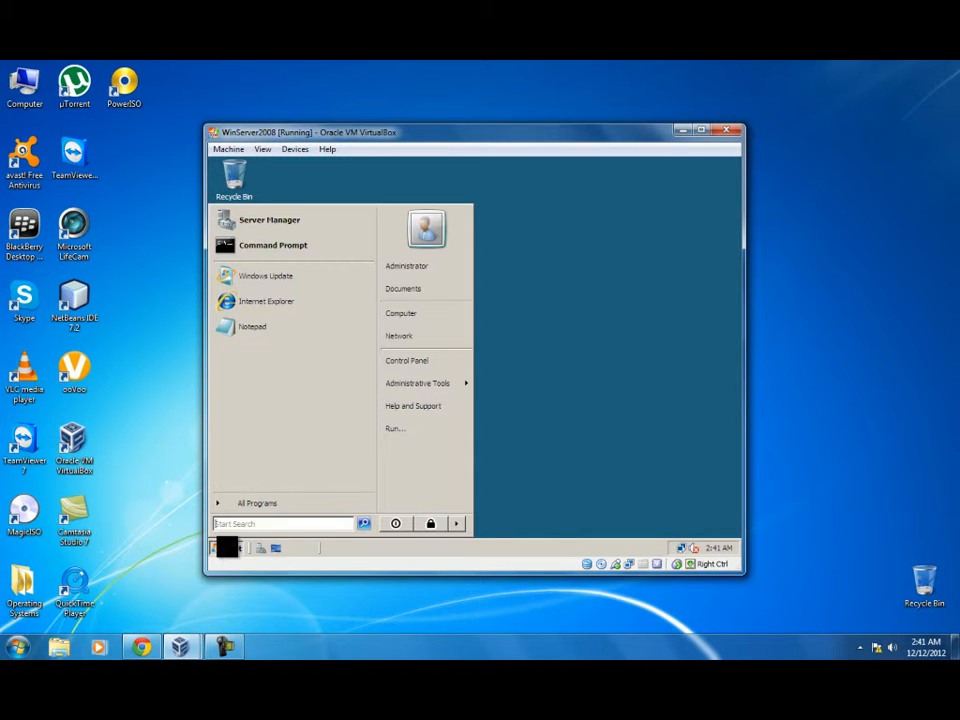
{"action": "left_click", "coordinate": [287, 222]}
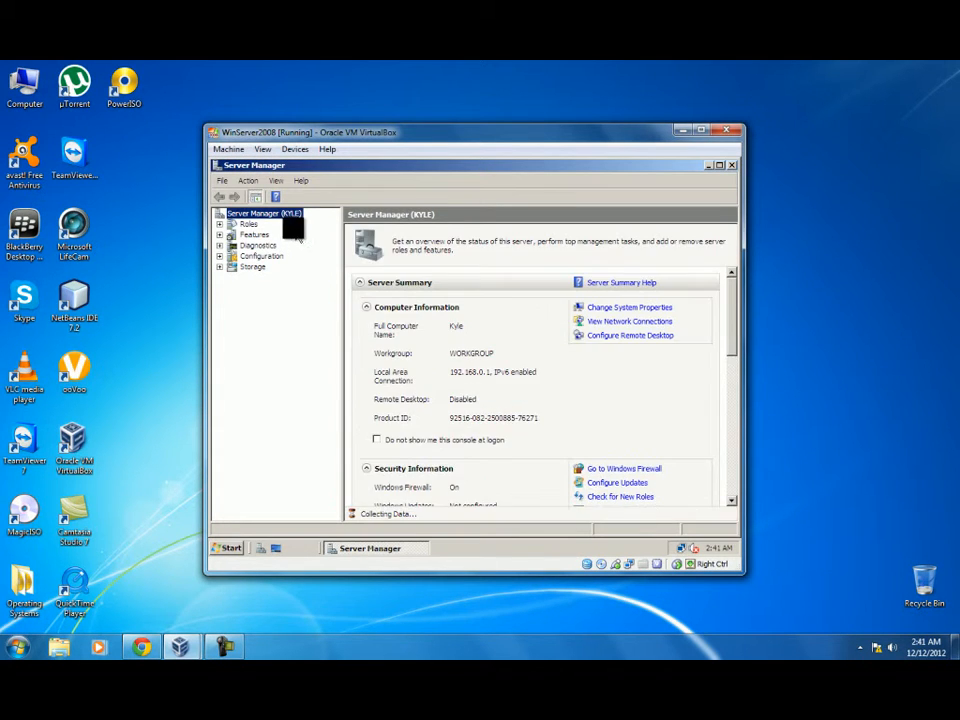
{"action": "left_click", "coordinate": [247, 225]}
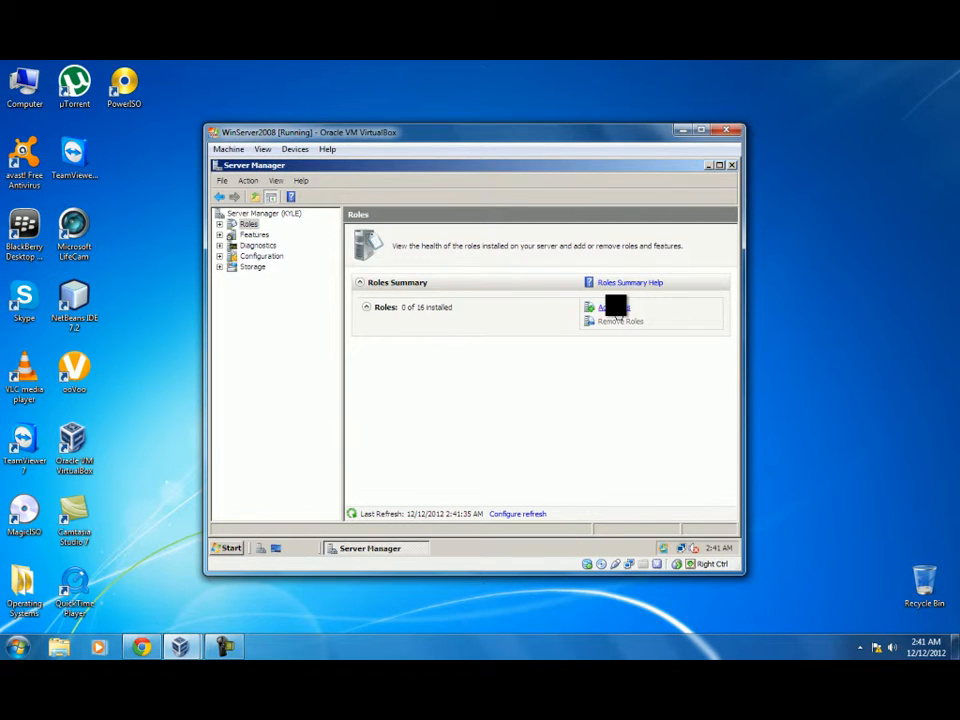
Step: Add and install the Active Directory Domain Services role, then launch the AD DS Installation Wizard
{"action": "left_click", "coordinate": [614, 308]}
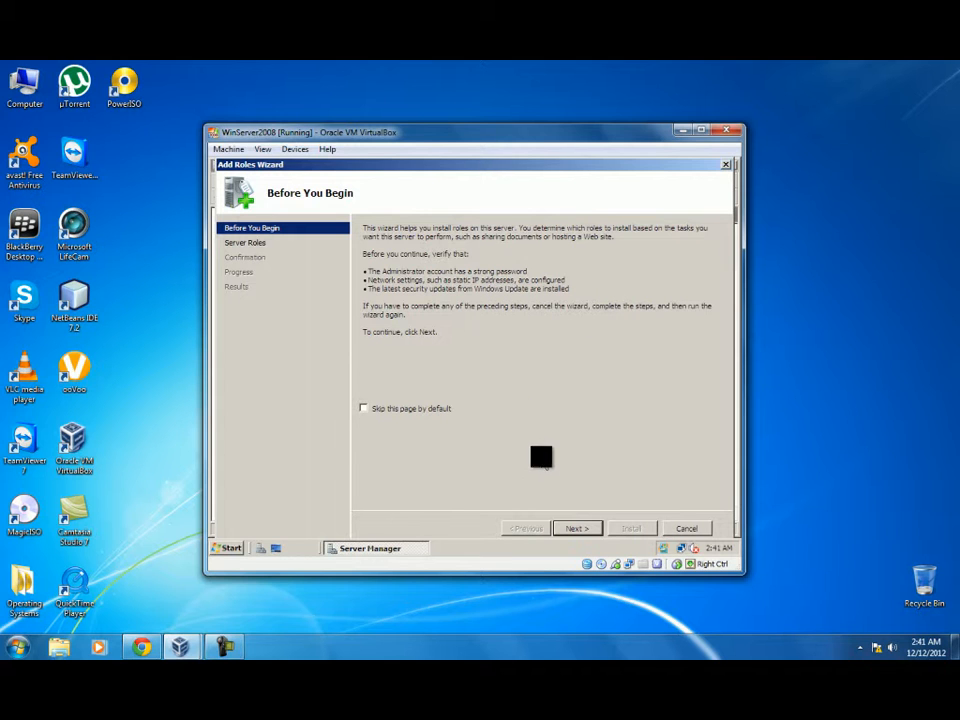
{"action": "left_click", "coordinate": [585, 529]}
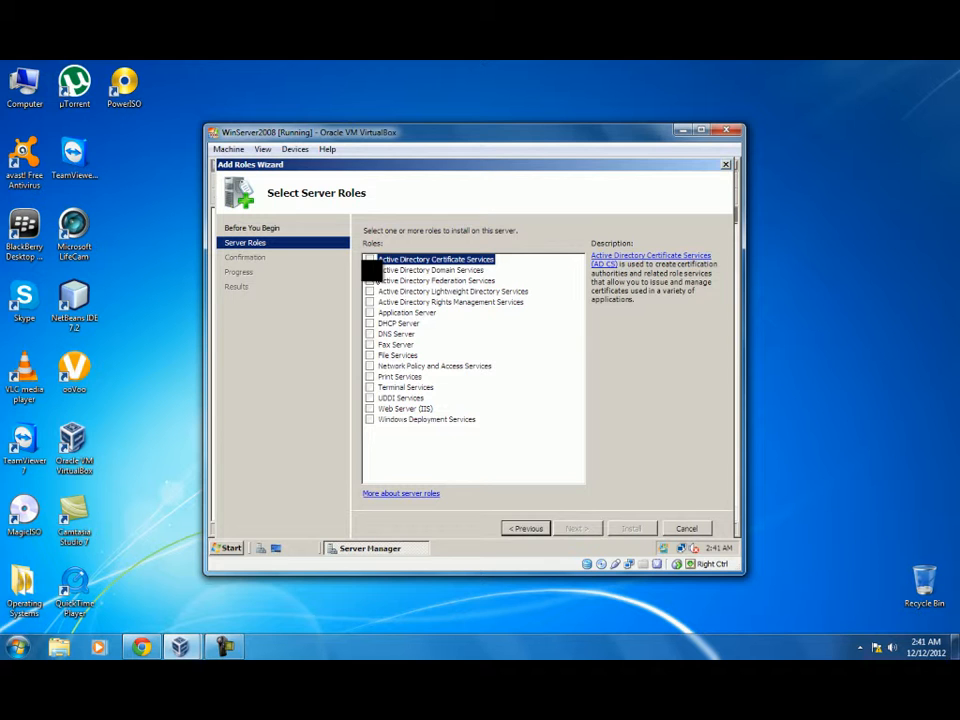
{"action": "left_click", "coordinate": [369, 270]}
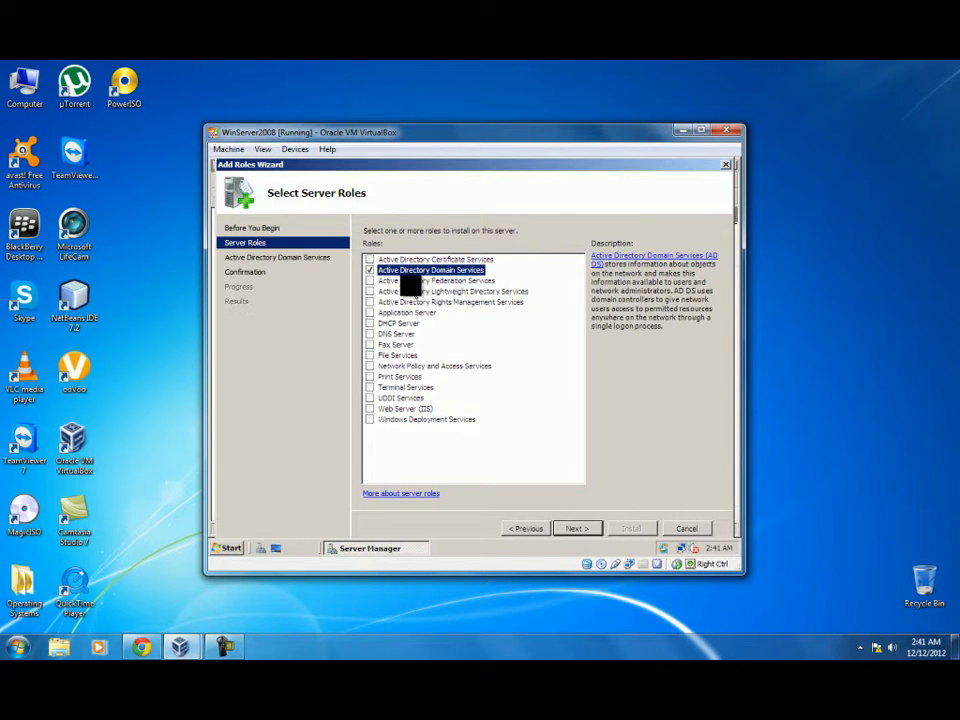
{"action": "left_click", "coordinate": [580, 528]}
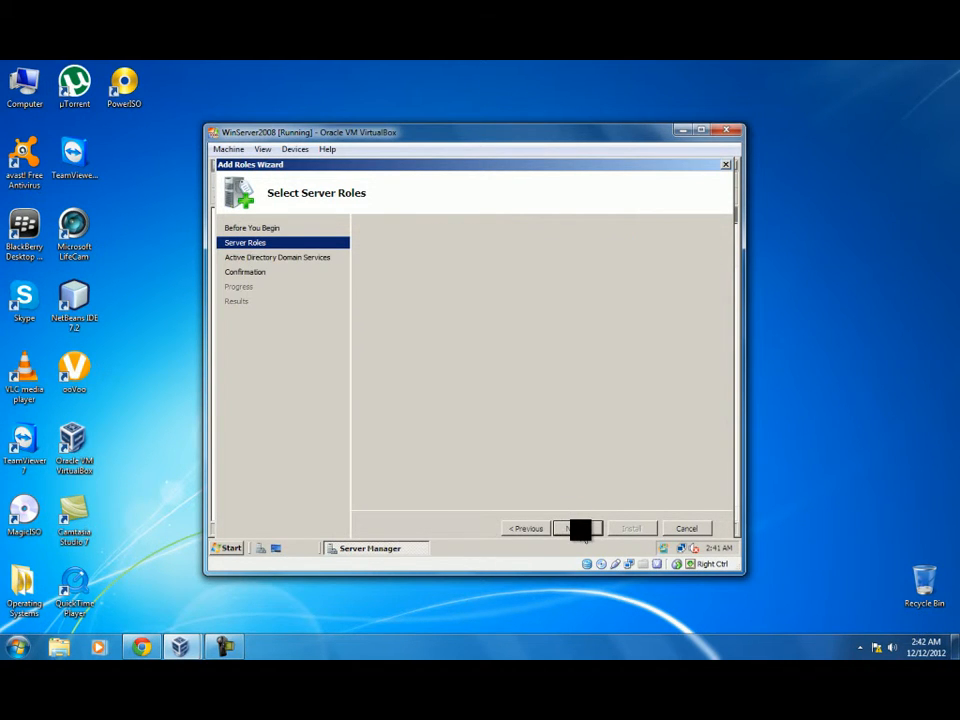
{"action": "left_click", "coordinate": [578, 528]}
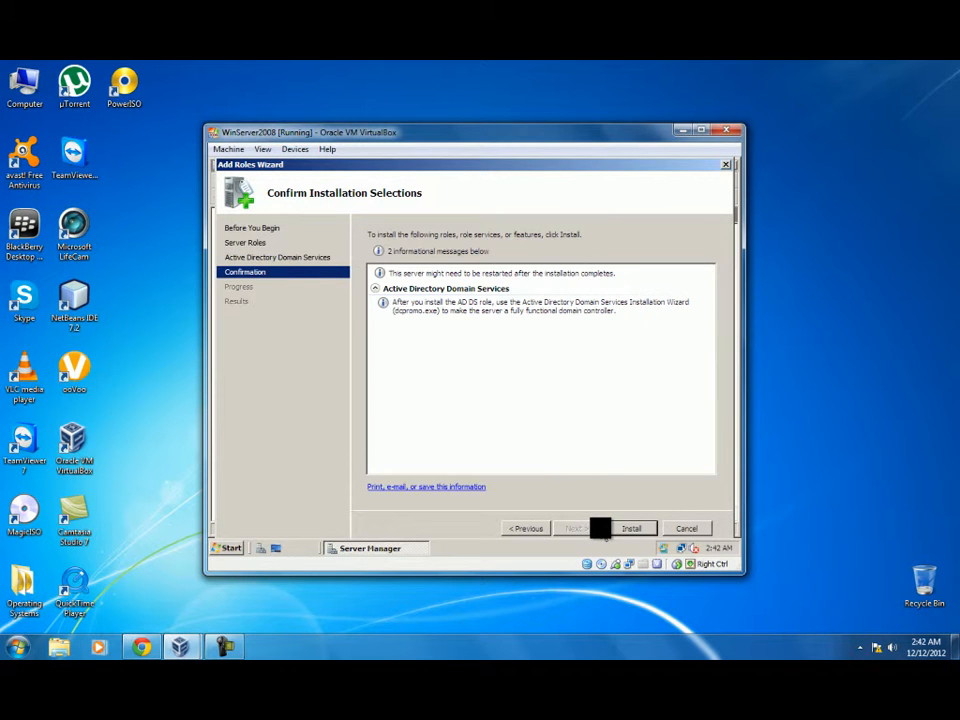
{"action": "left_click", "coordinate": [618, 528]}
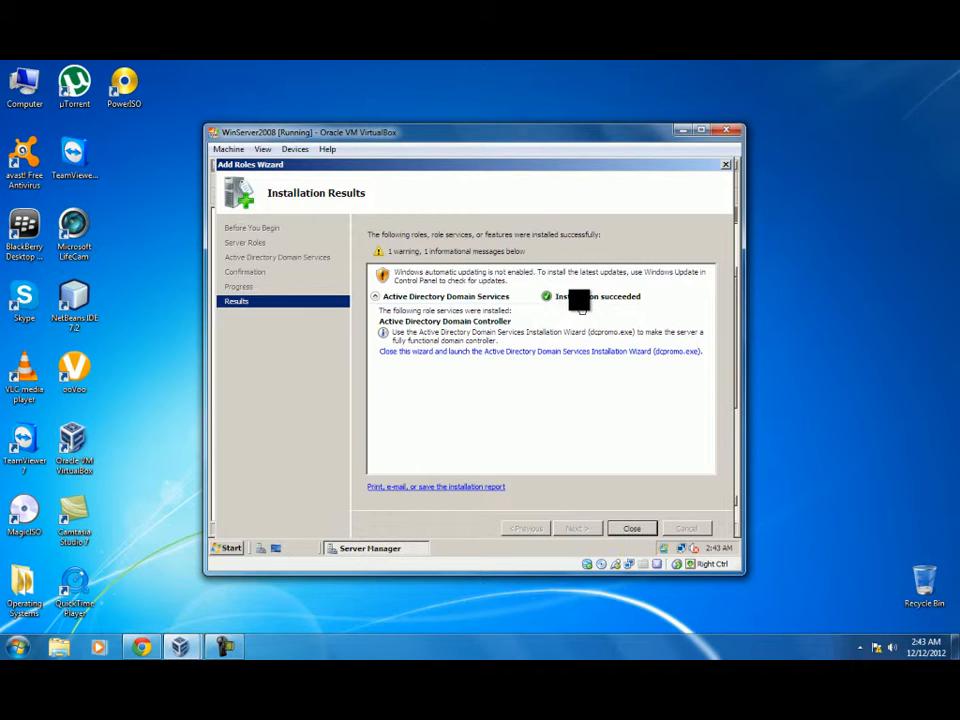
{"action": "left_click", "coordinate": [453, 352]}
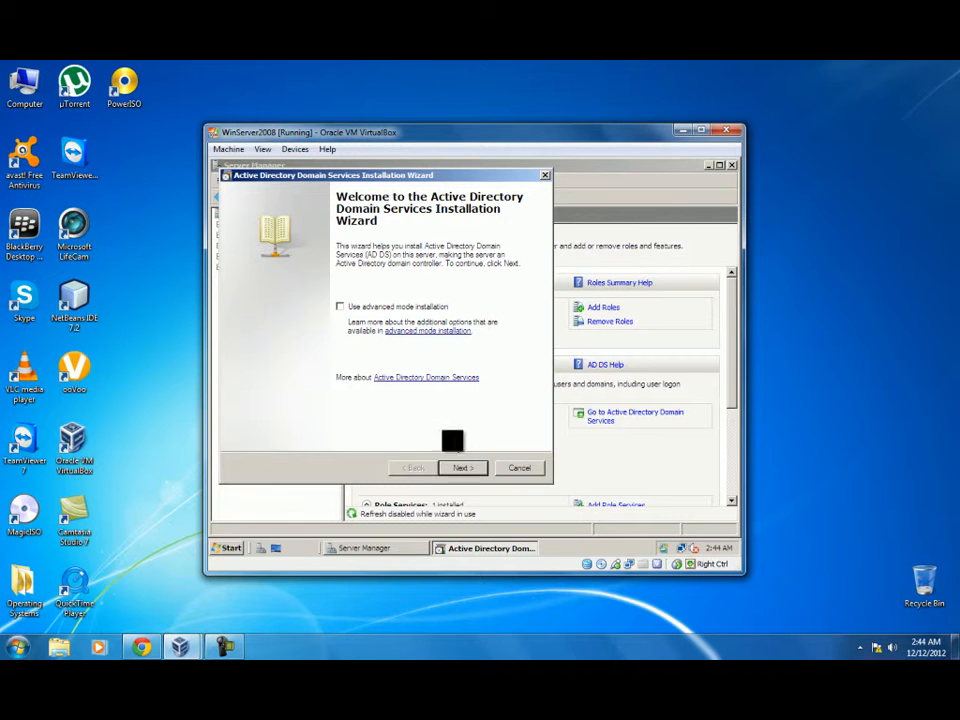
Step: Pass the welcome and compatibility pages and choose 'Create a new domain in a new forest'
{"action": "left_click", "coordinate": [461, 467]}
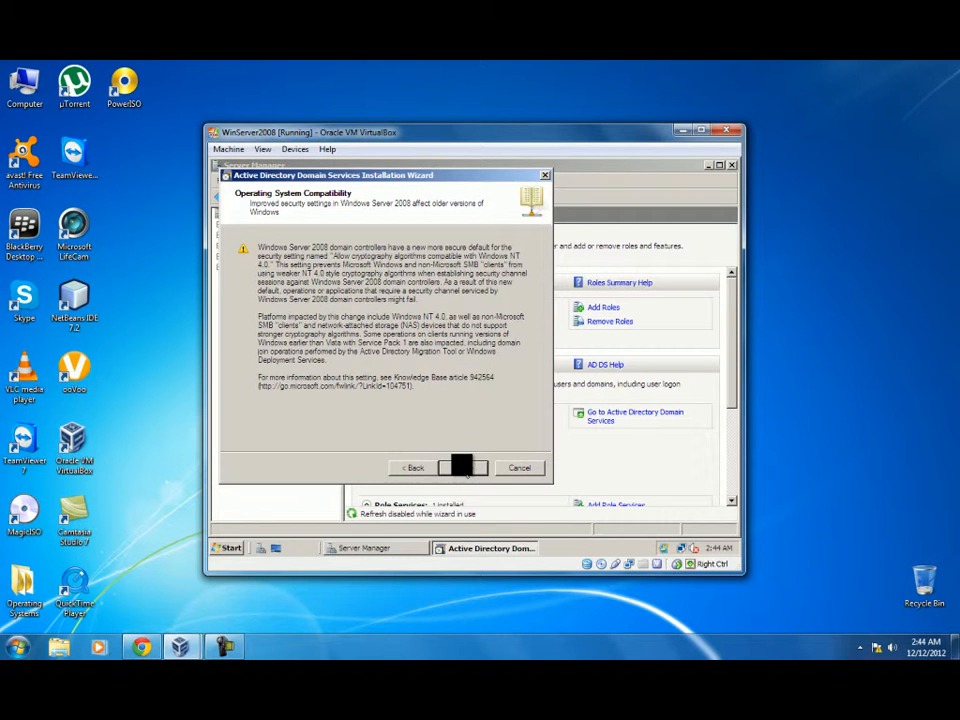
{"action": "left_click", "coordinate": [463, 467]}
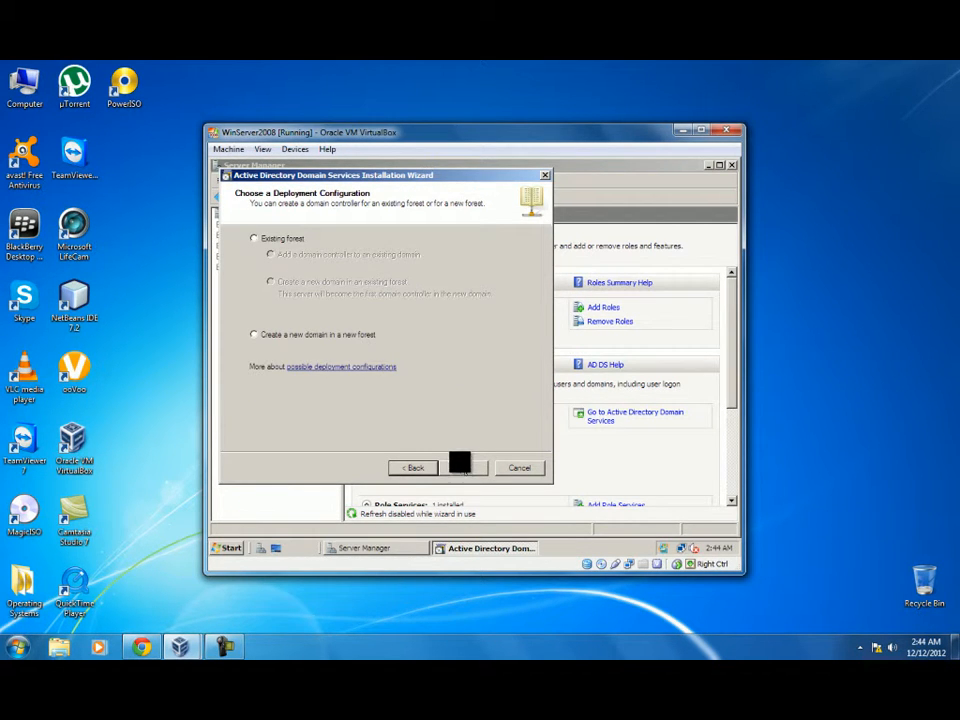
{"action": "left_click", "coordinate": [255, 238]}
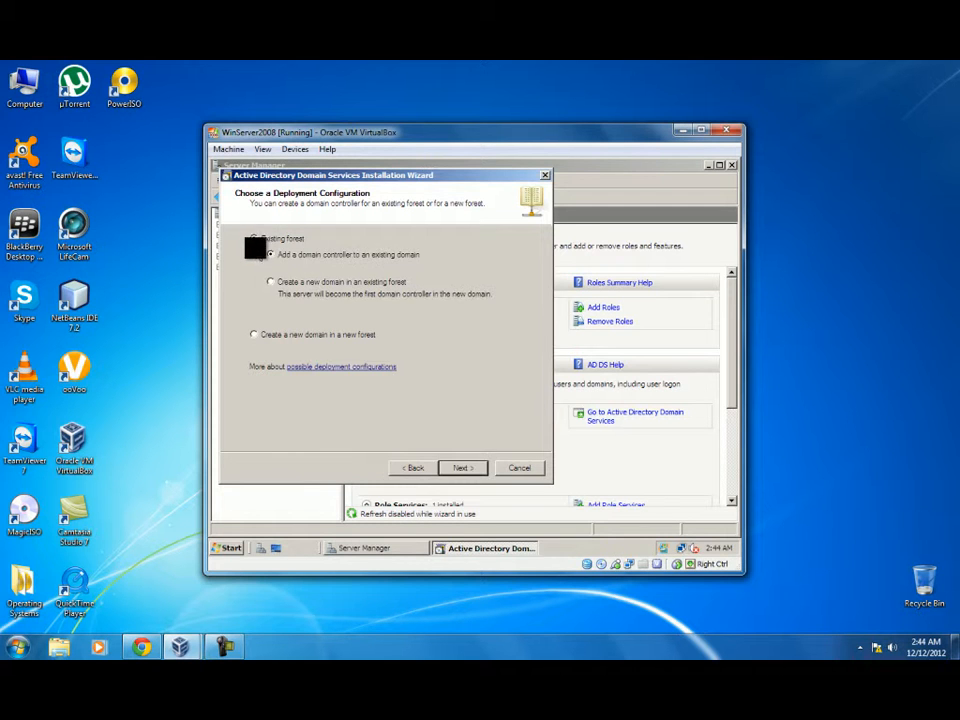
{"action": "left_click", "coordinate": [254, 334]}
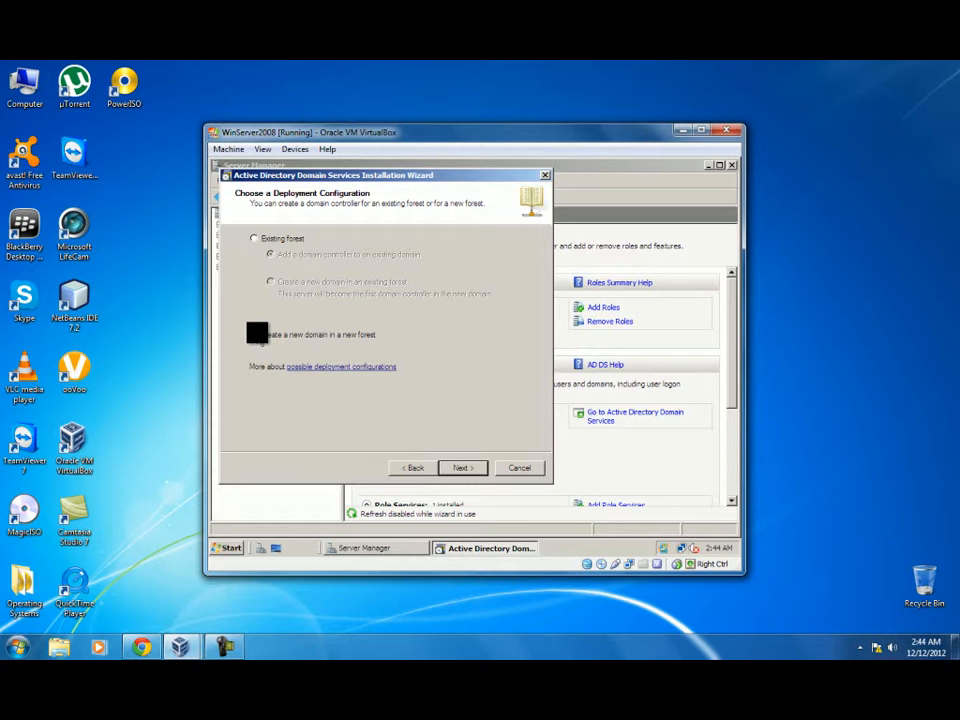
{"action": "left_click", "coordinate": [463, 467]}
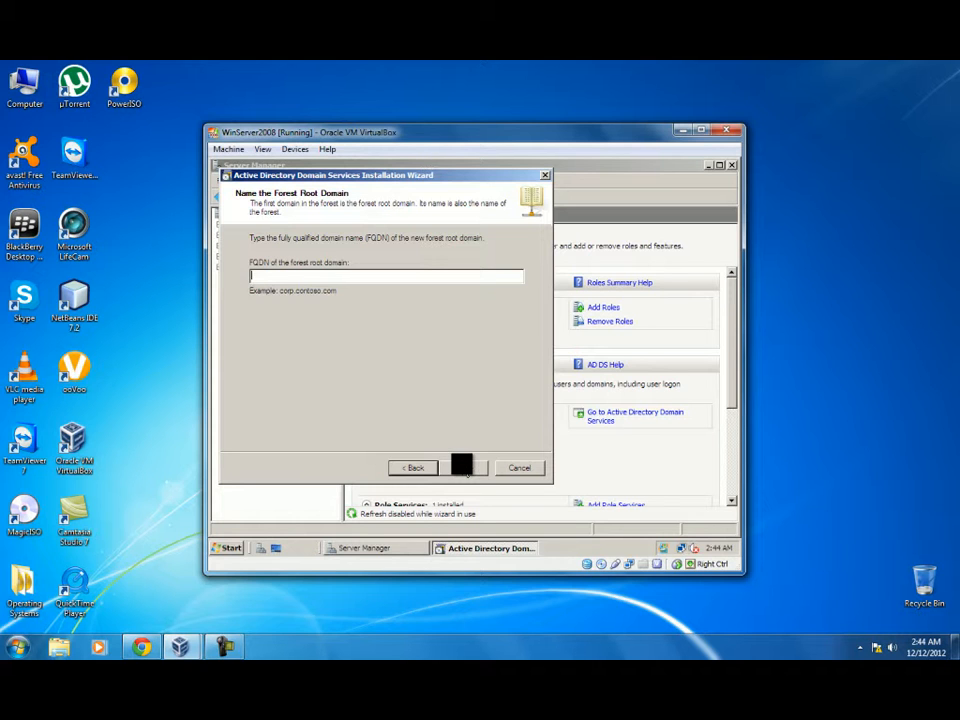
Step: Enter KKPH.com as the forest root domain and pick Windows Server 2008 functional level
{"action": "type", "text": "k"}
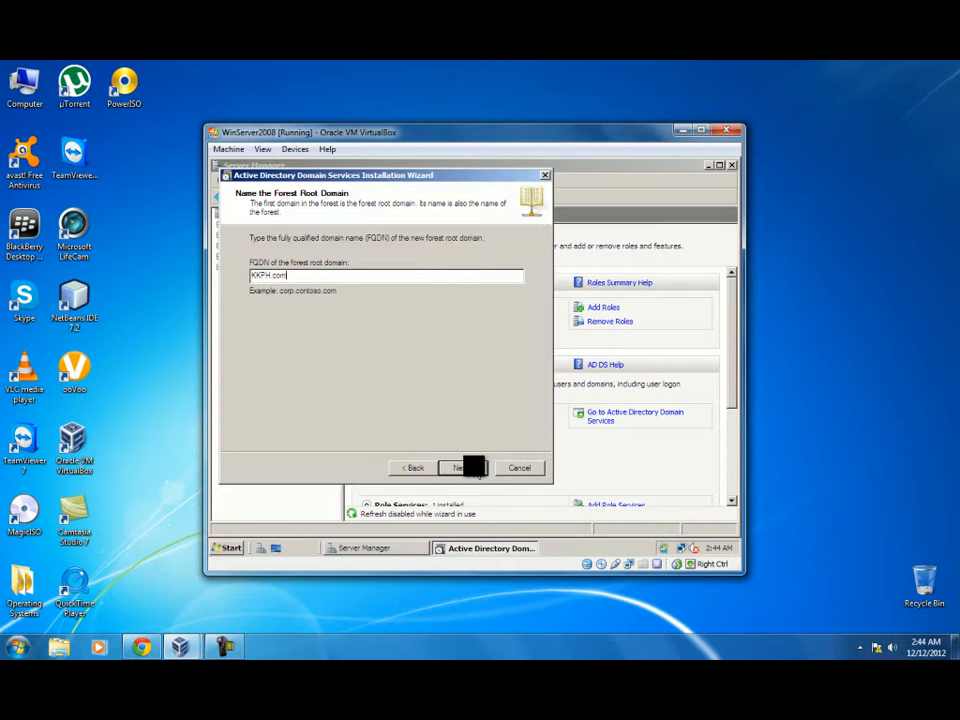
{"action": "left_click", "coordinate": [477, 473]}
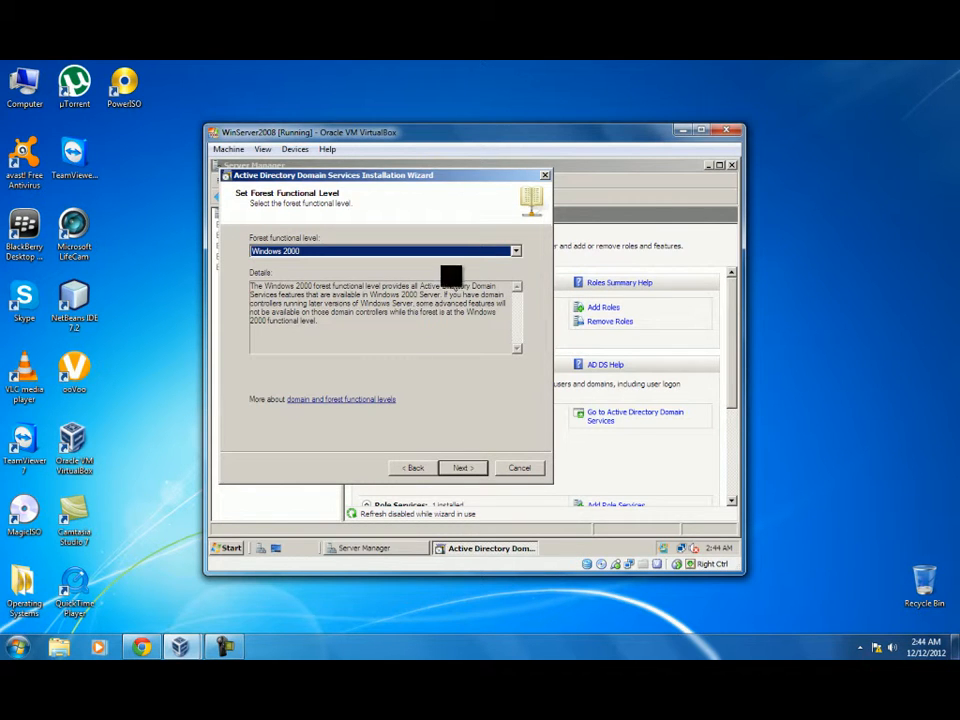
{"action": "left_click", "coordinate": [513, 249]}
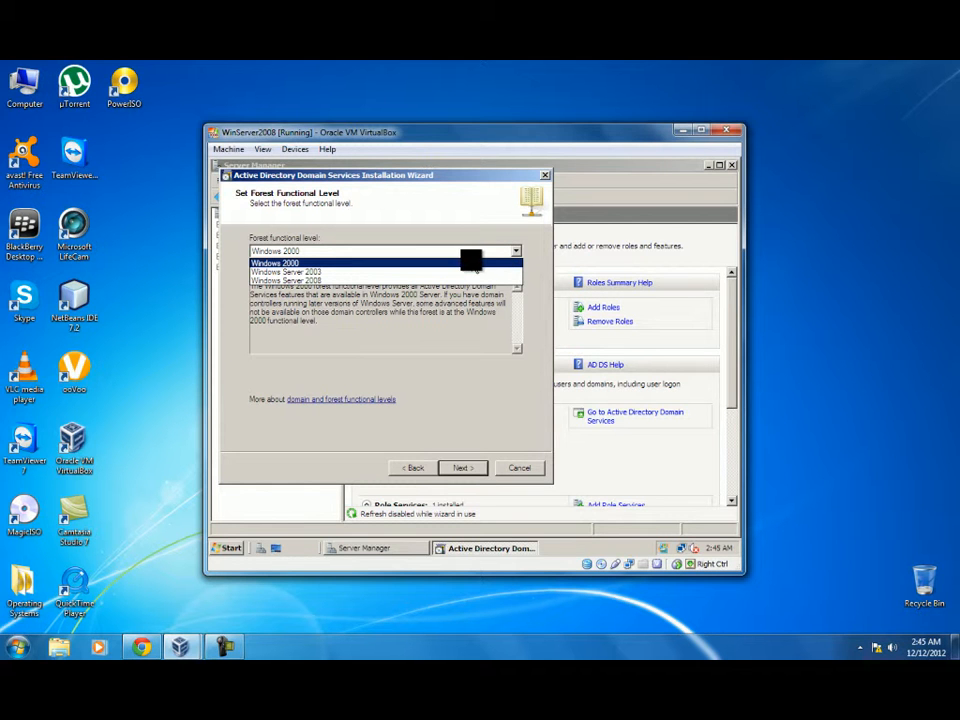
{"action": "left_click", "coordinate": [381, 278]}
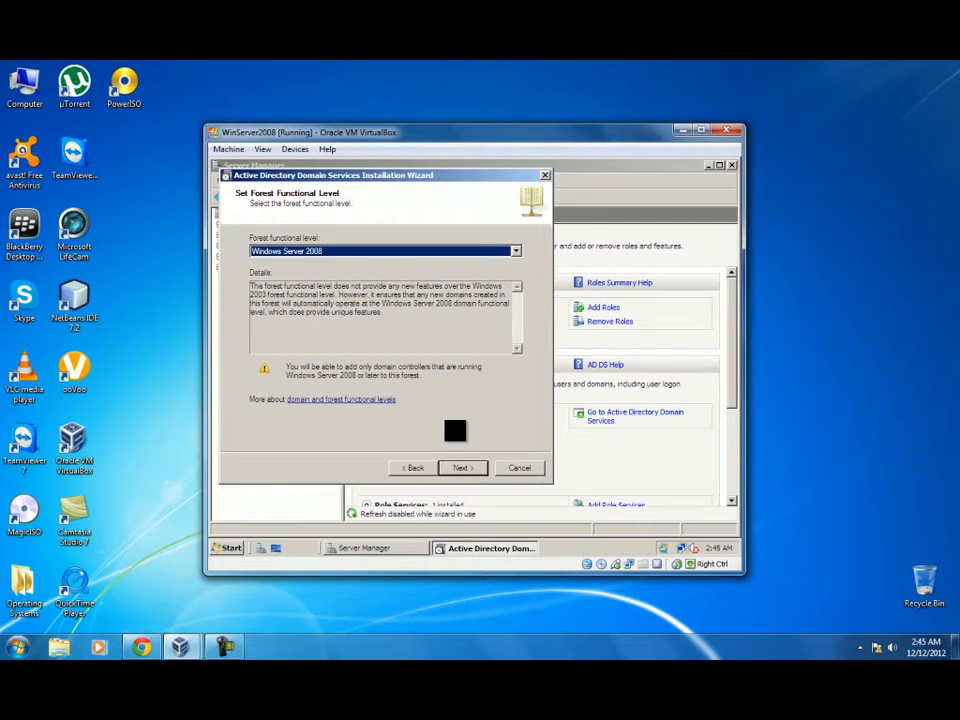
{"action": "left_click", "coordinate": [460, 467]}
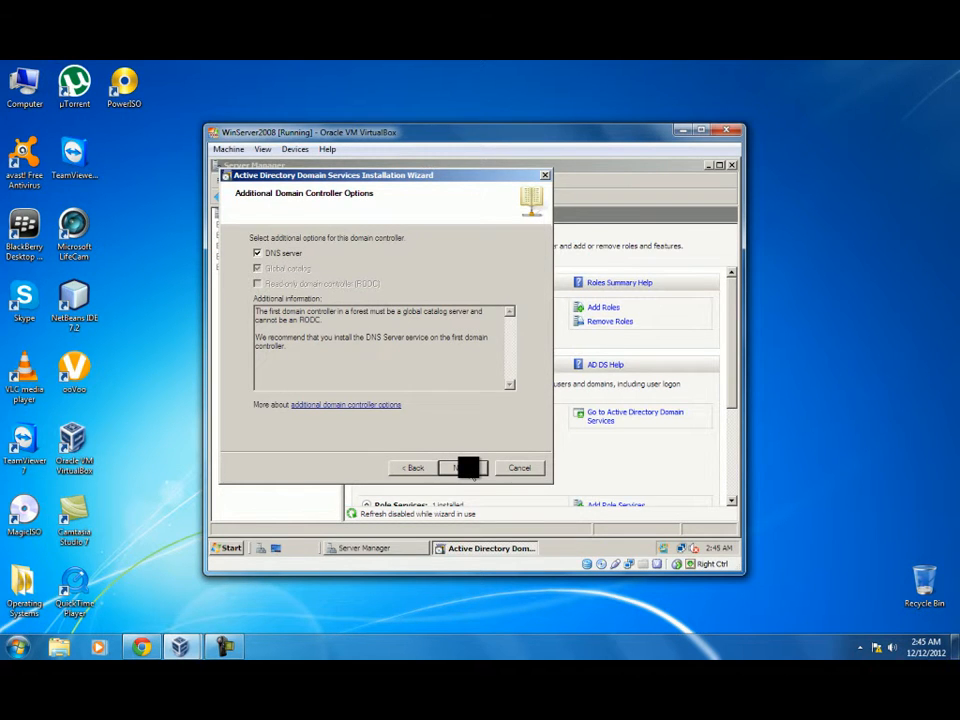
Step: Keep DNS server, accept dynamic IP and delegation warnings, and keep default database, log, SYSVOL folders
{"action": "left_click", "coordinate": [475, 474]}
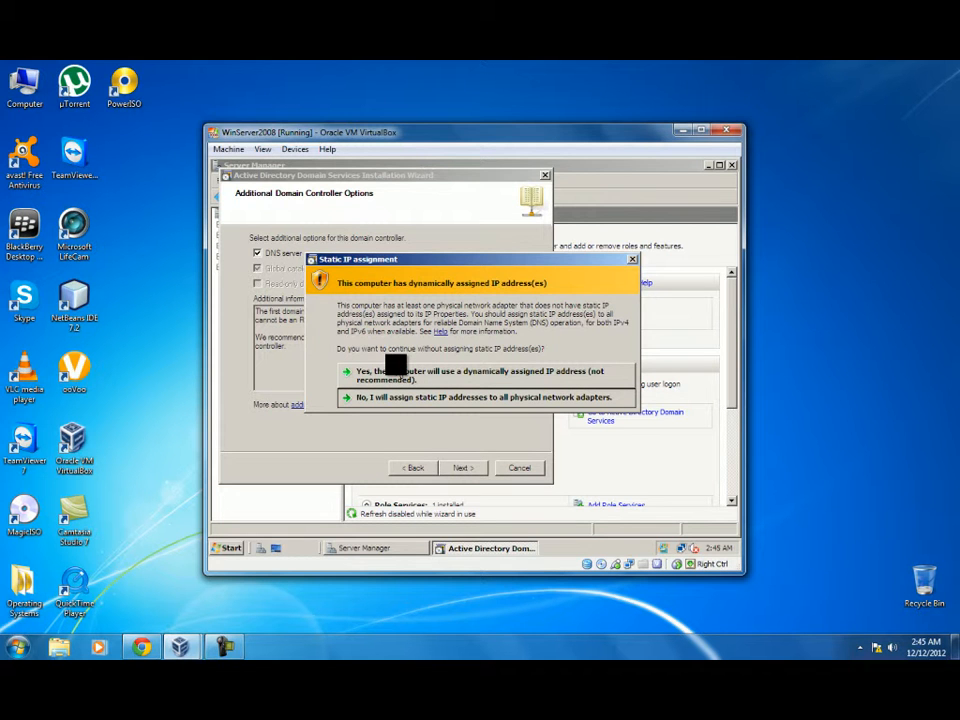
{"action": "left_click", "coordinate": [395, 372]}
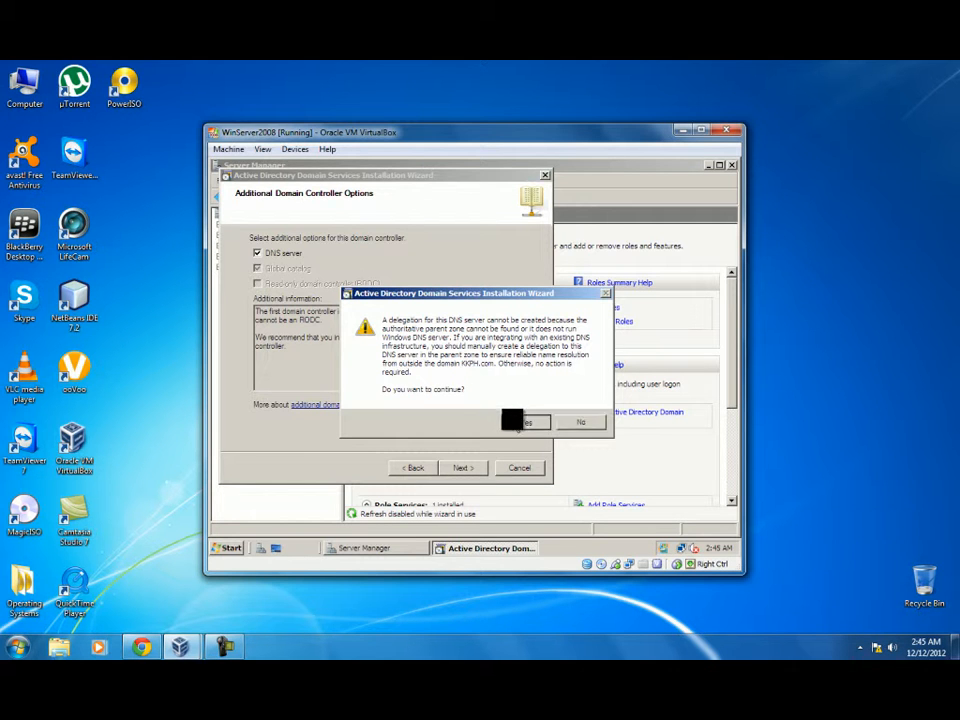
{"action": "left_click", "coordinate": [513, 421]}
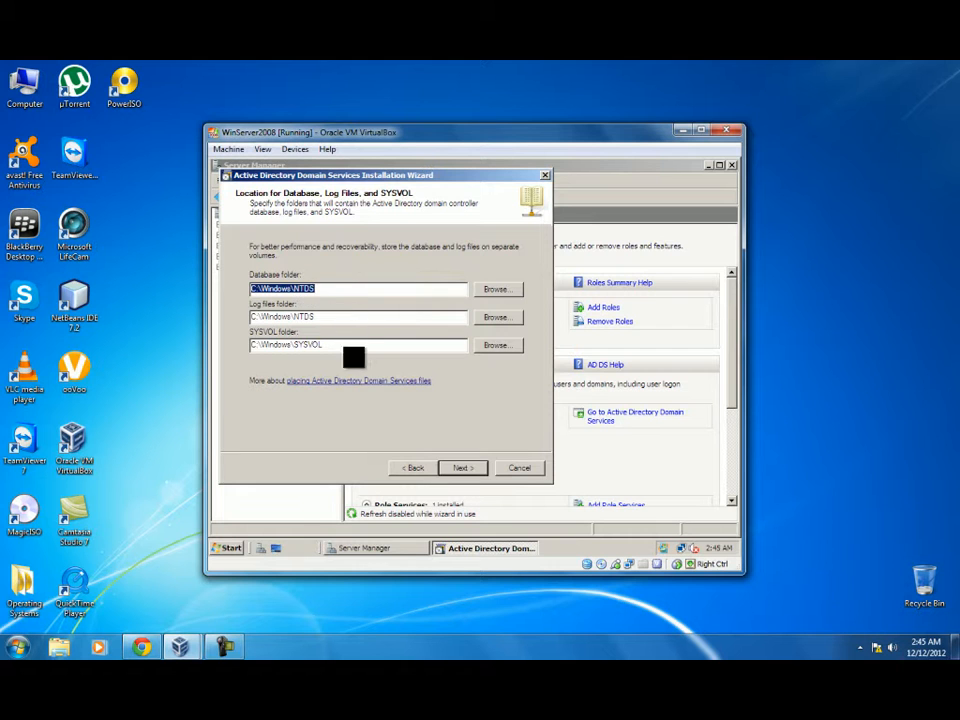
{"action": "left_click", "coordinate": [470, 466]}
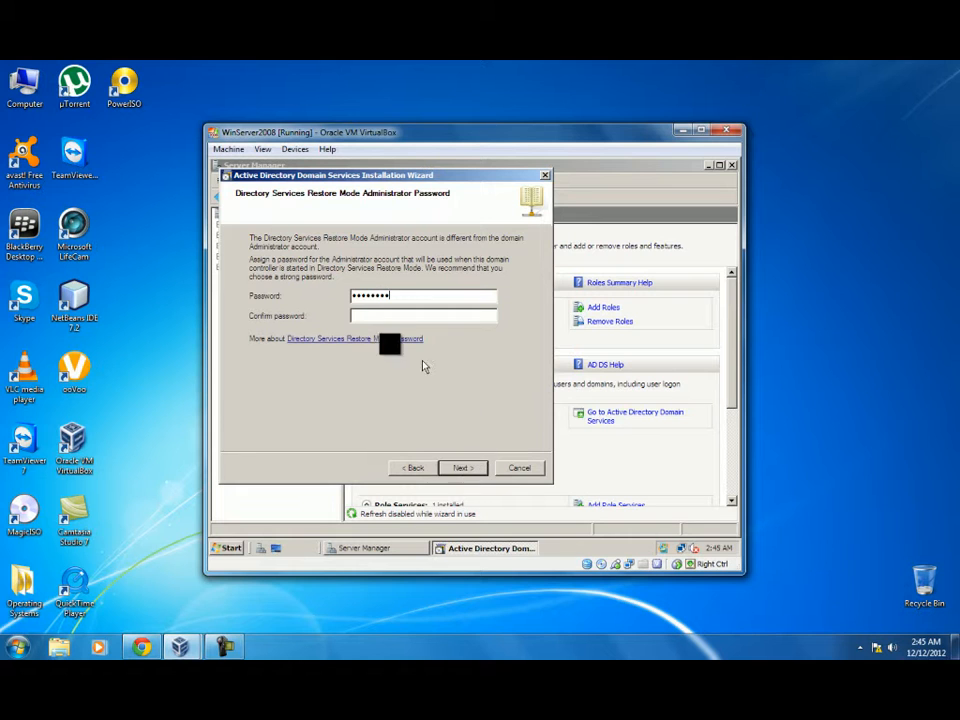
Step: Confirm the restore mode password, review the summary, and finish installing the KKPH.com domain controller
{"action": "left_click", "coordinate": [368, 313]}
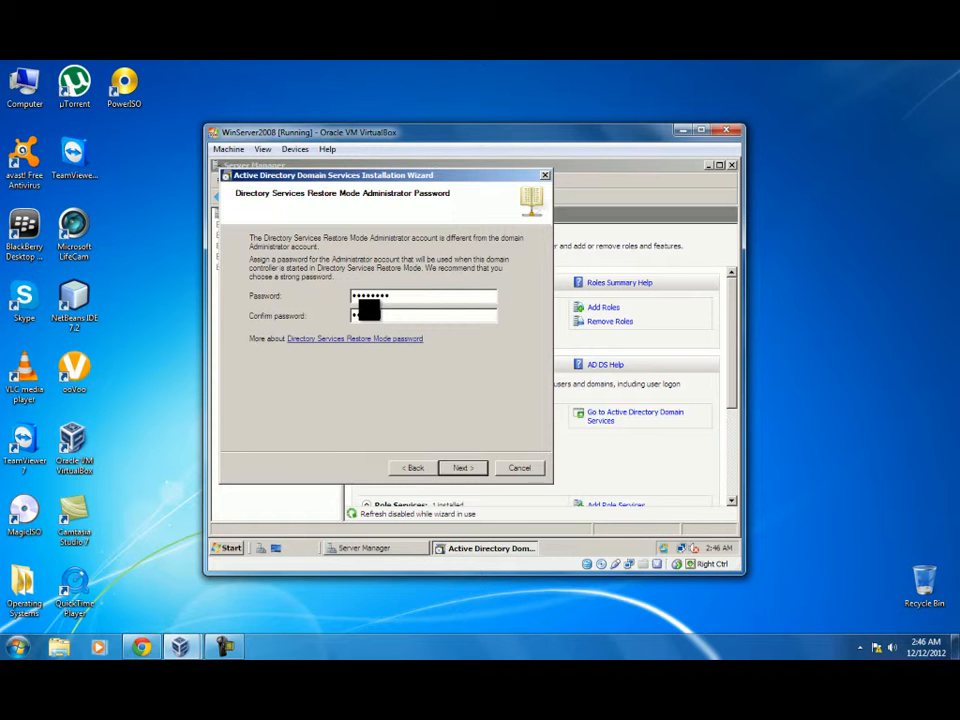
{"action": "left_click", "coordinate": [463, 468]}
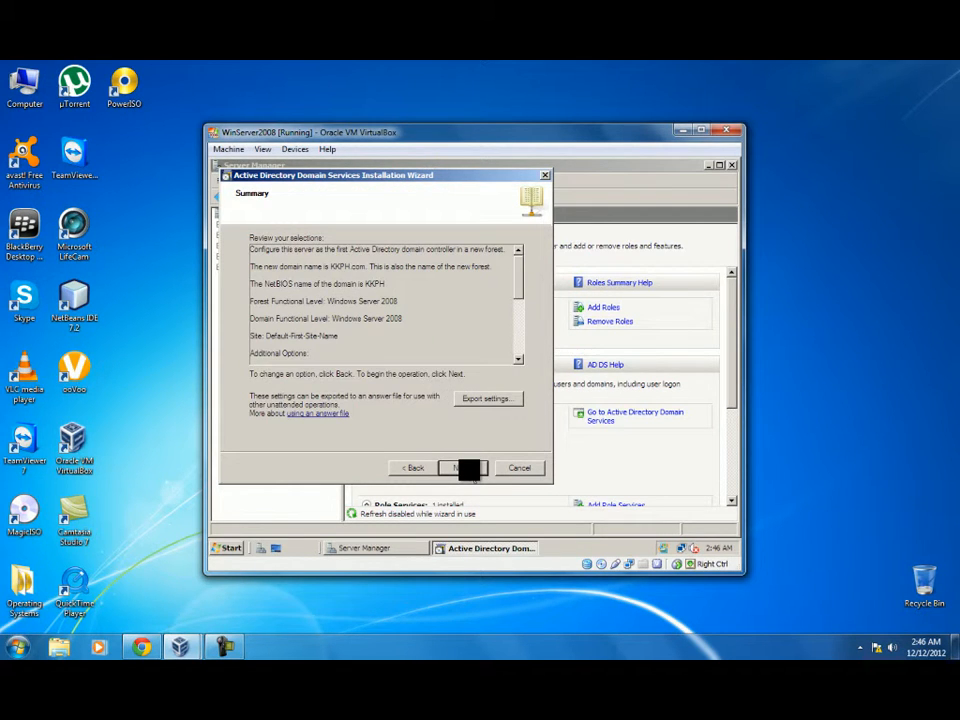
{"action": "left_click", "coordinate": [476, 476]}
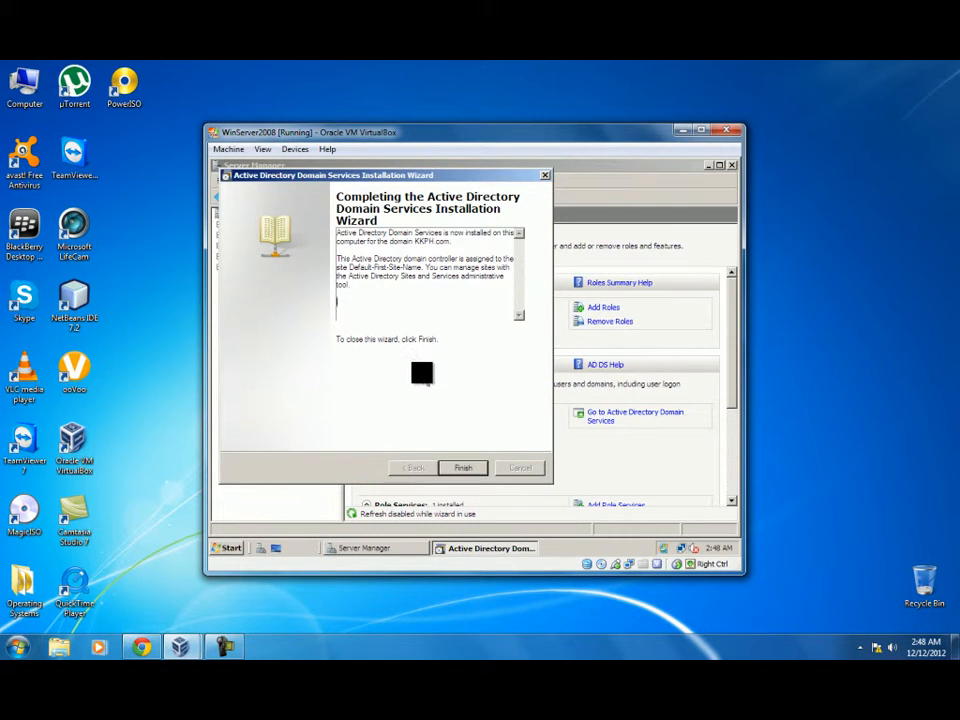
{"action": "left_click", "coordinate": [462, 466]}
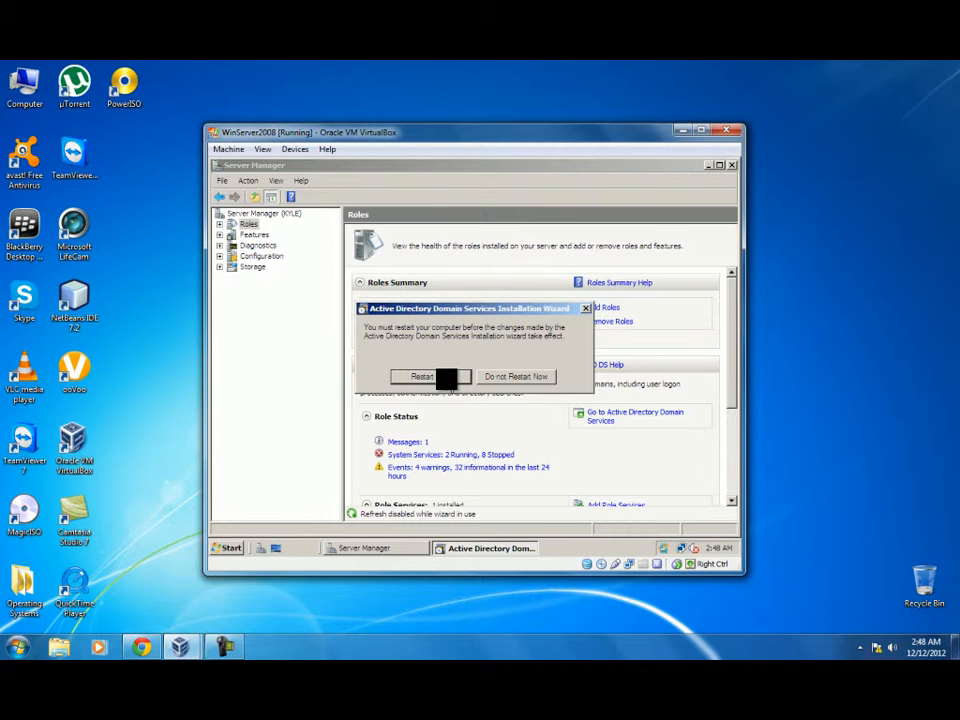
Step: Restart the server, send Ctrl-Alt-Del from the Machine menu, and log on as KKPH\Administrator
{"action": "left_click", "coordinate": [446, 377]}
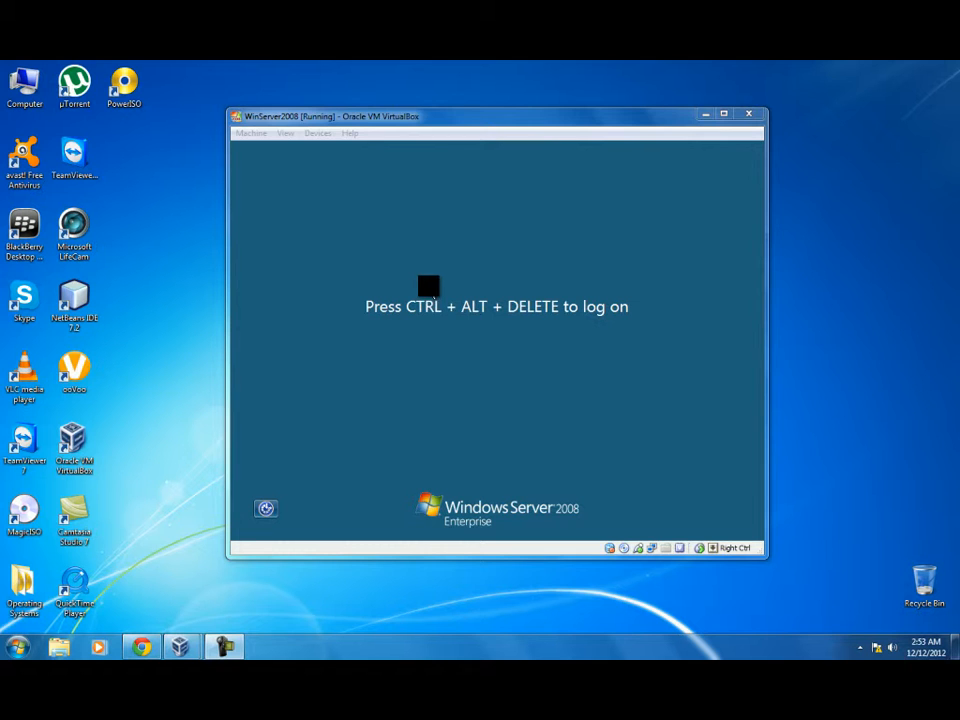
{"action": "left_click", "coordinate": [253, 134]}
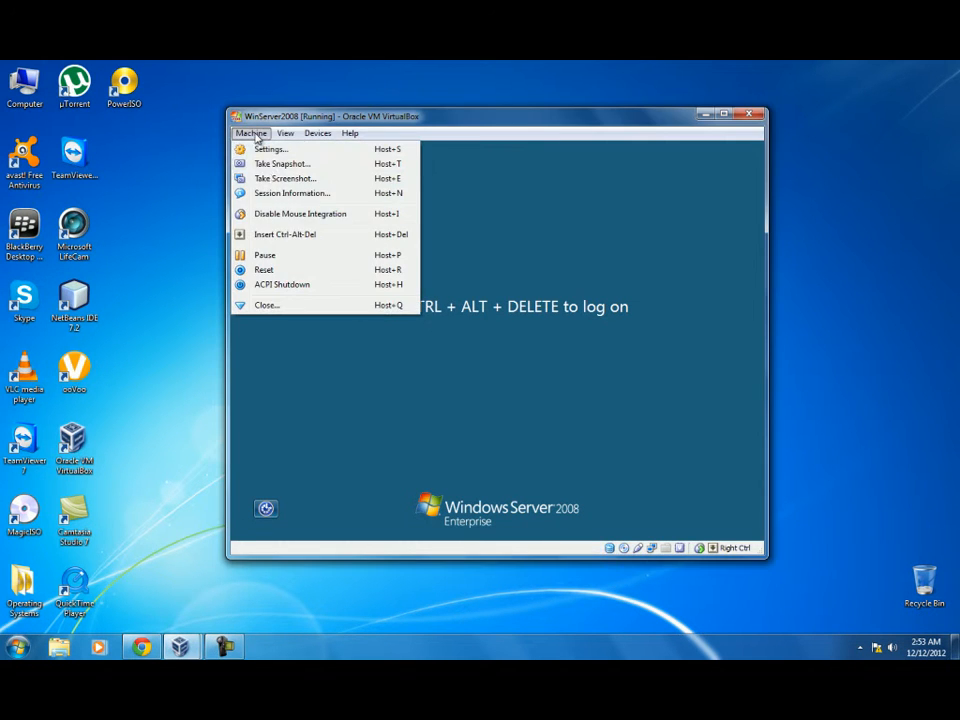
{"action": "left_click", "coordinate": [268, 234]}
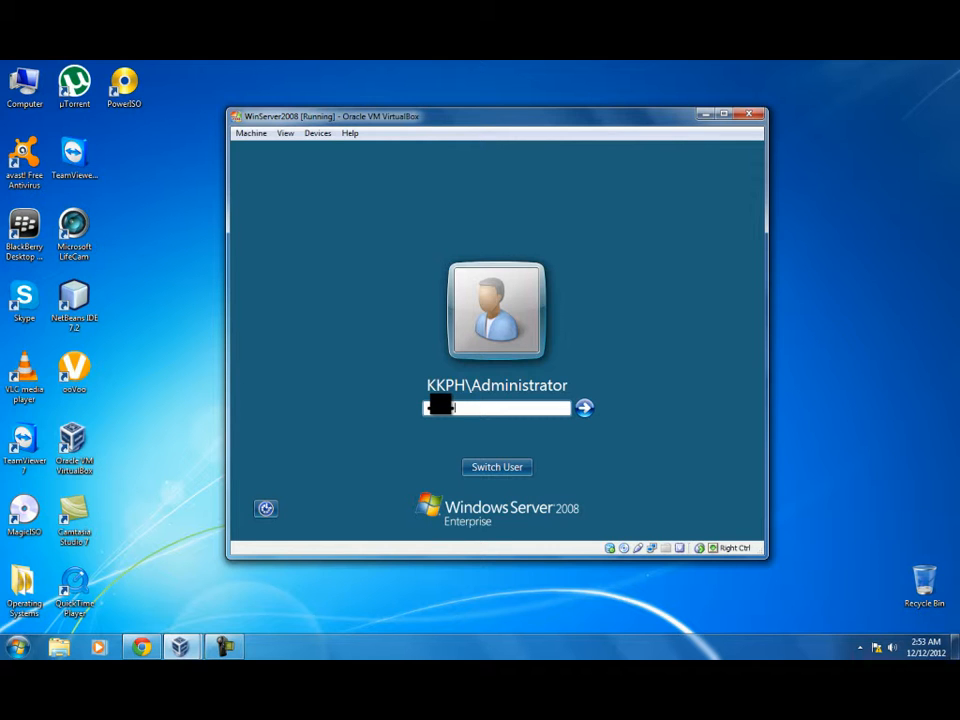
{"action": "key", "text": "Return"}
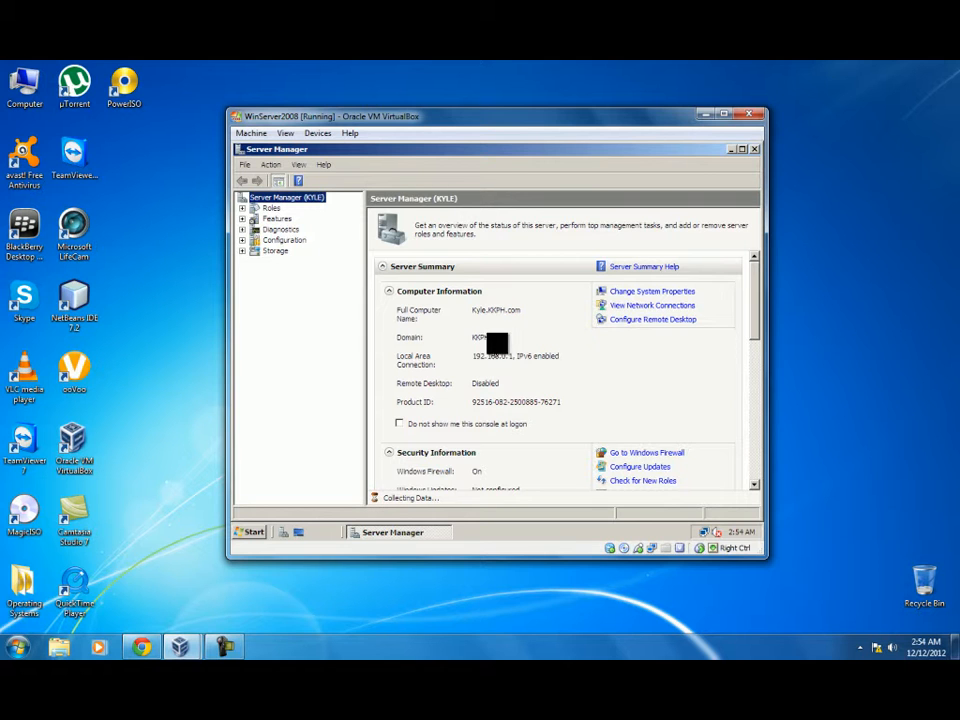
Step: Check the installed AD DS and DNS Server roles, close Server Manager, and move the VM window aside
{"action": "left_click", "coordinate": [271, 207]}
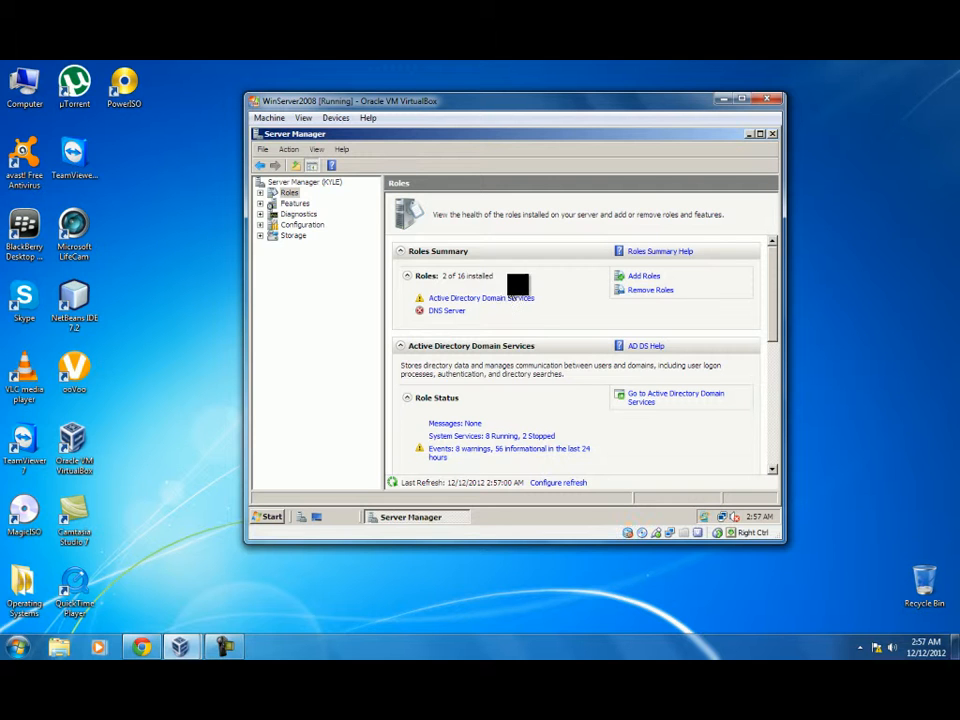
{"action": "left_click", "coordinate": [771, 135]}
{"action": "left_click_drag", "start_coordinate": [728, 128], "coordinate": [590, 123]}
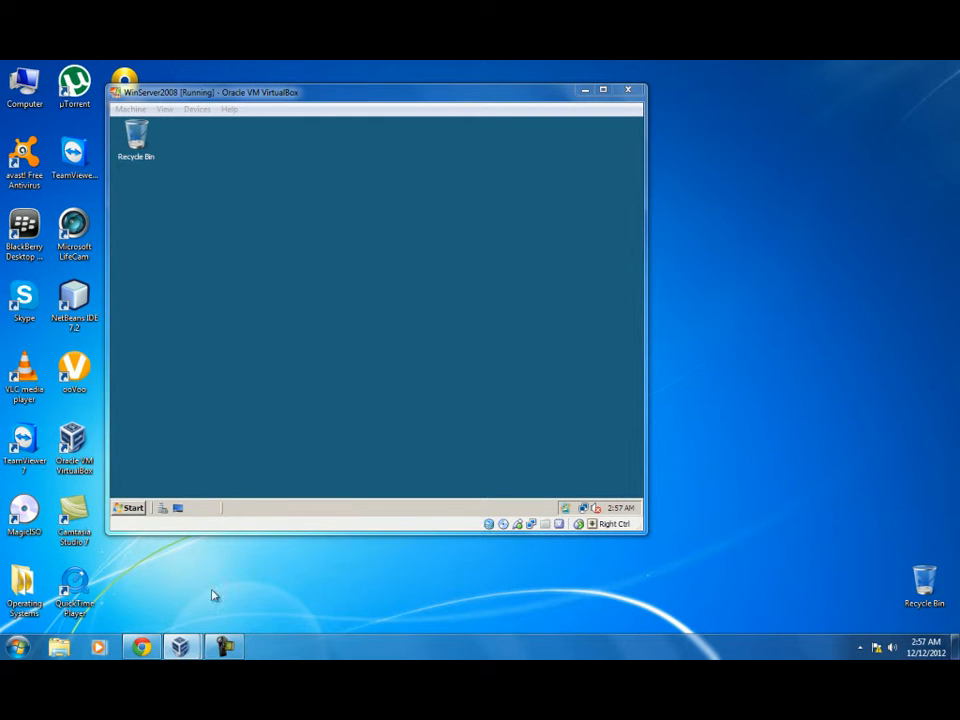
Step: Bring VirtualBox Manager forward and start the Win7 virtual machine
{"action": "mouse_move", "coordinate": [170, 617]}
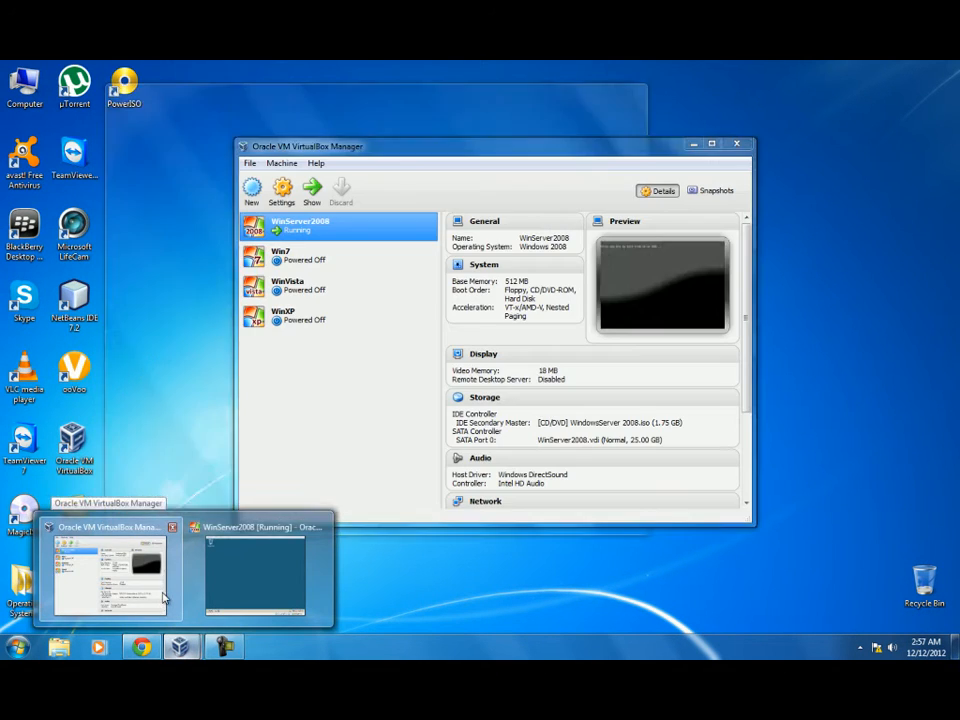
{"action": "left_click", "coordinate": [163, 596]}
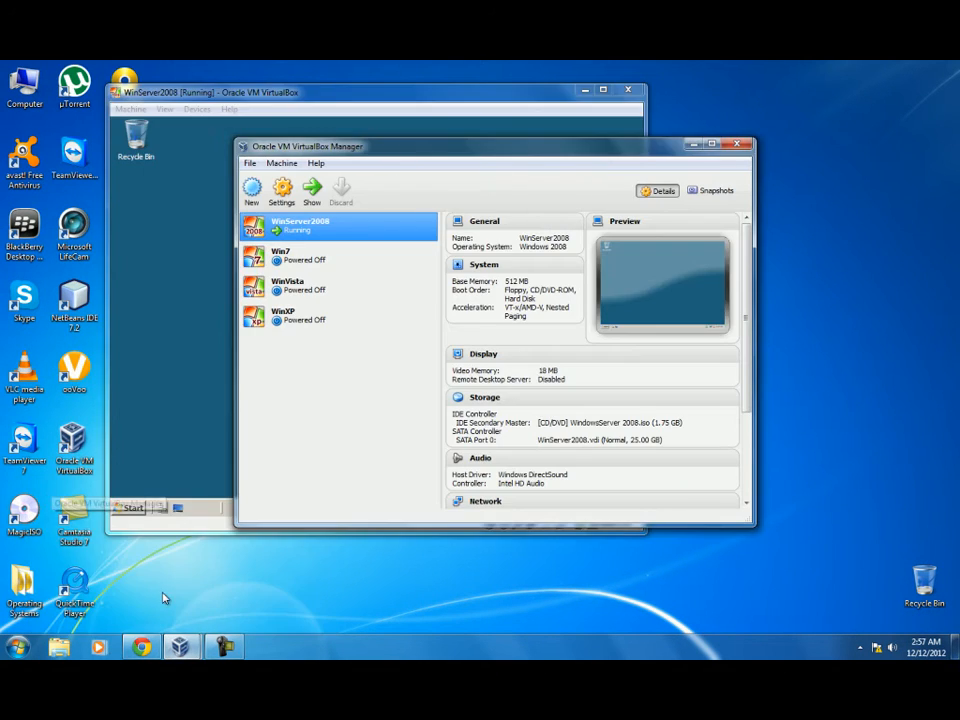
{"action": "left_click", "coordinate": [306, 262]}
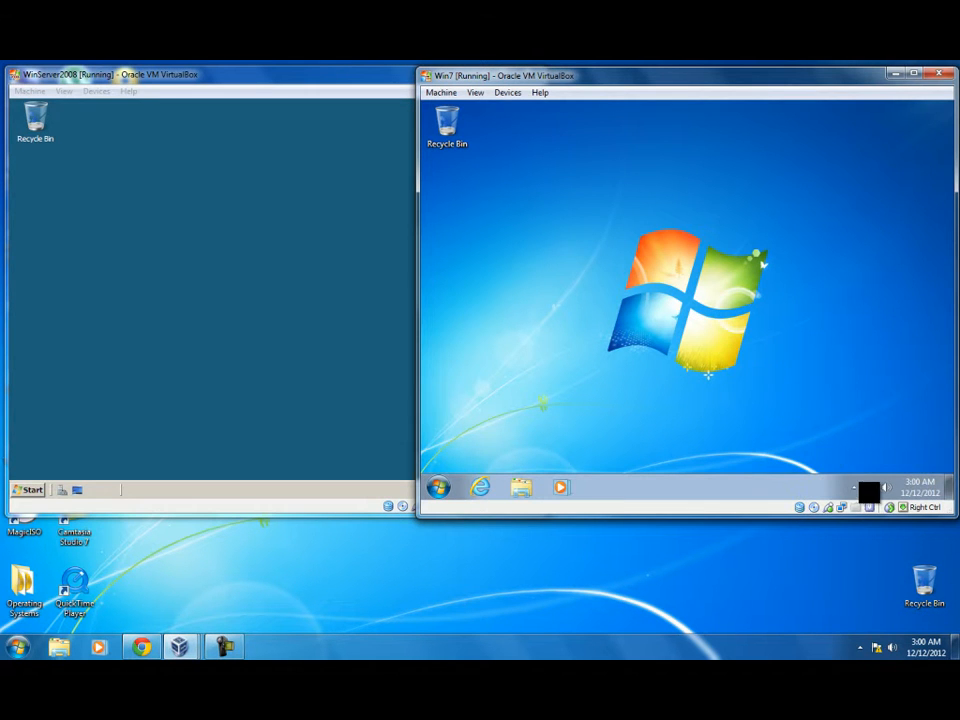
Step: In Windows 7, browse the Network view to confirm the server is visible, then close it
{"action": "left_click", "coordinate": [869, 487]}
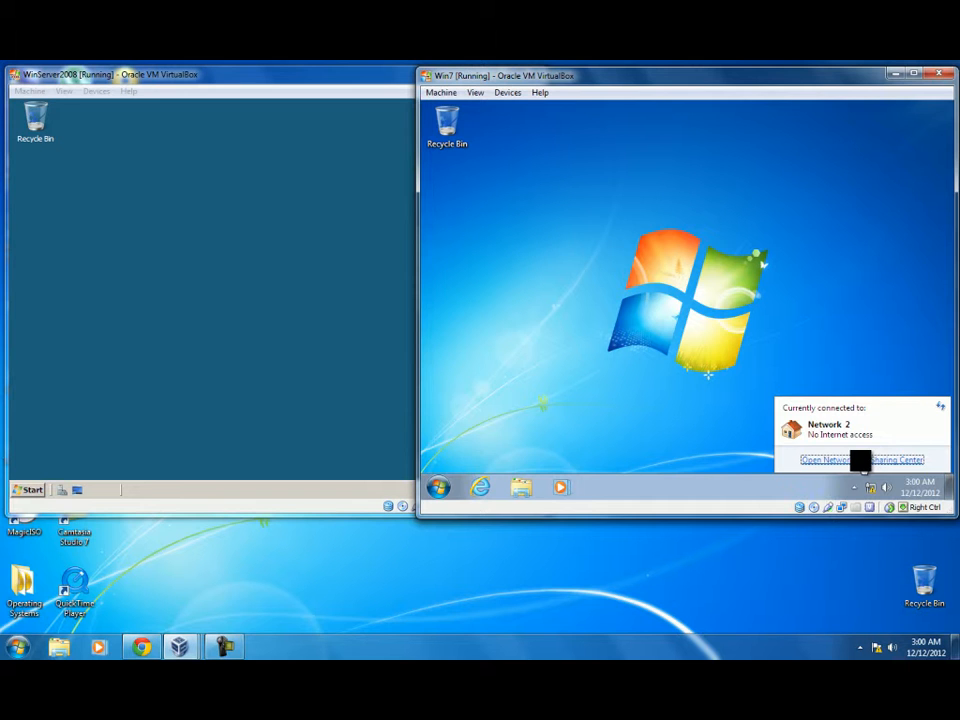
{"action": "left_click", "coordinate": [862, 462]}
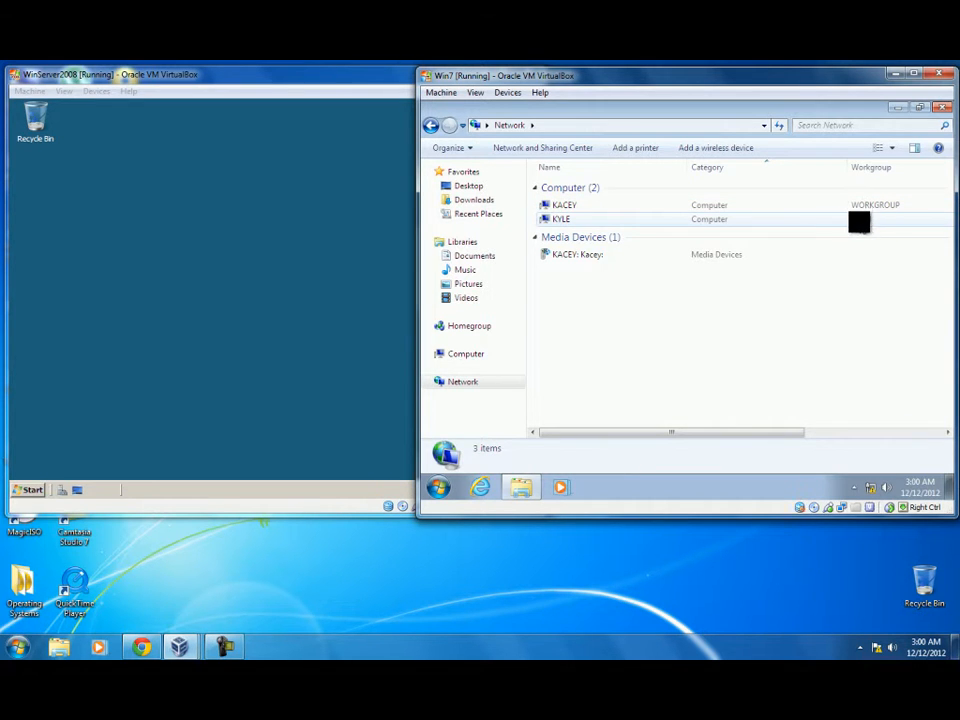
{"action": "left_click", "coordinate": [942, 106]}
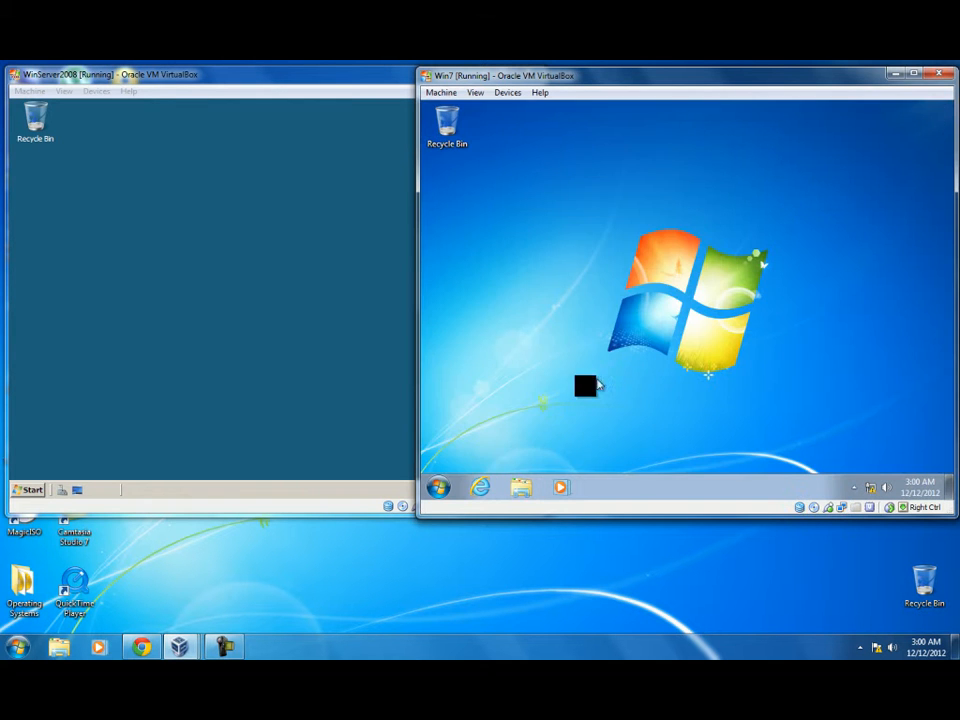
Step: Open the Windows 7 computer's System properties and its computer name and domain change dialog
{"action": "left_click", "coordinate": [438, 487]}
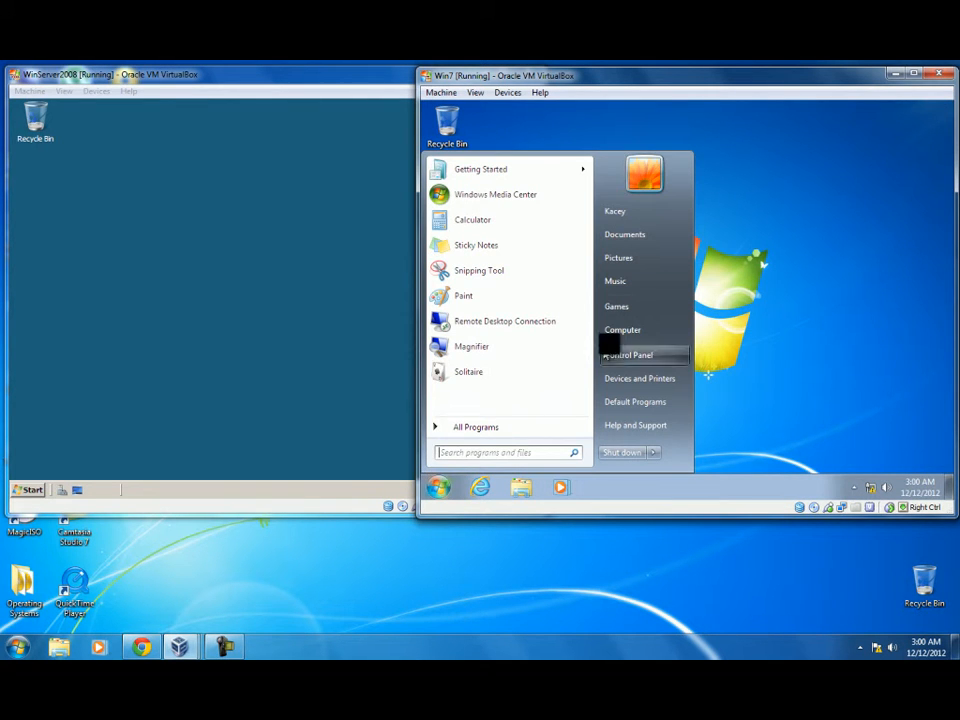
{"action": "right_click", "coordinate": [627, 330]}
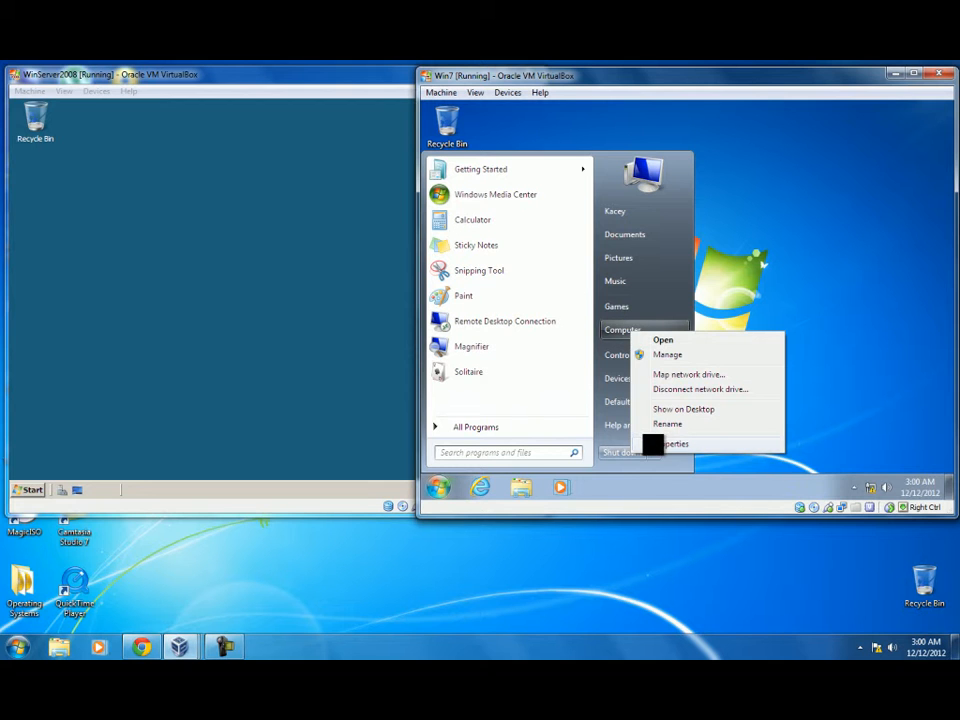
{"action": "left_click", "coordinate": [658, 444]}
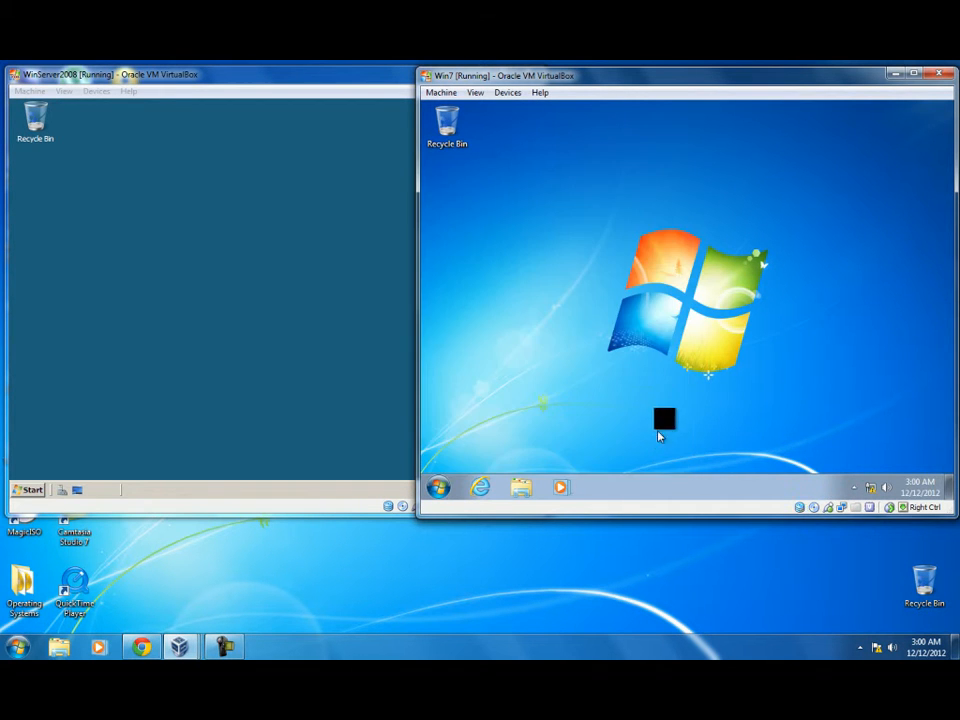
{"action": "scroll", "coordinate": [660, 360], "scroll_direction": "down", "scroll_amount": 2}
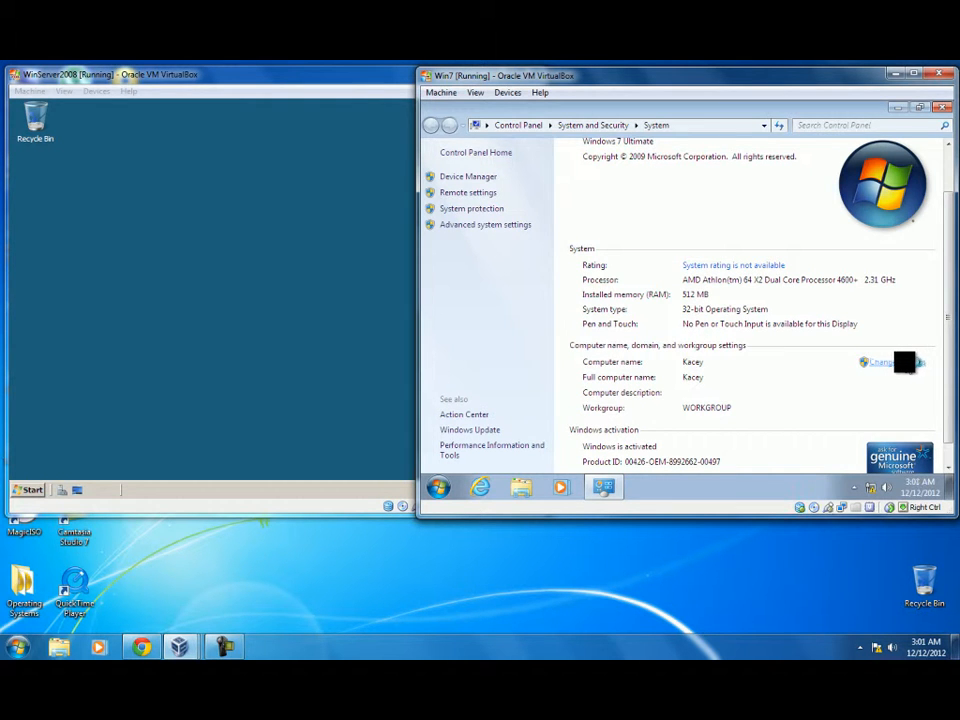
{"action": "left_click", "coordinate": [880, 362]}
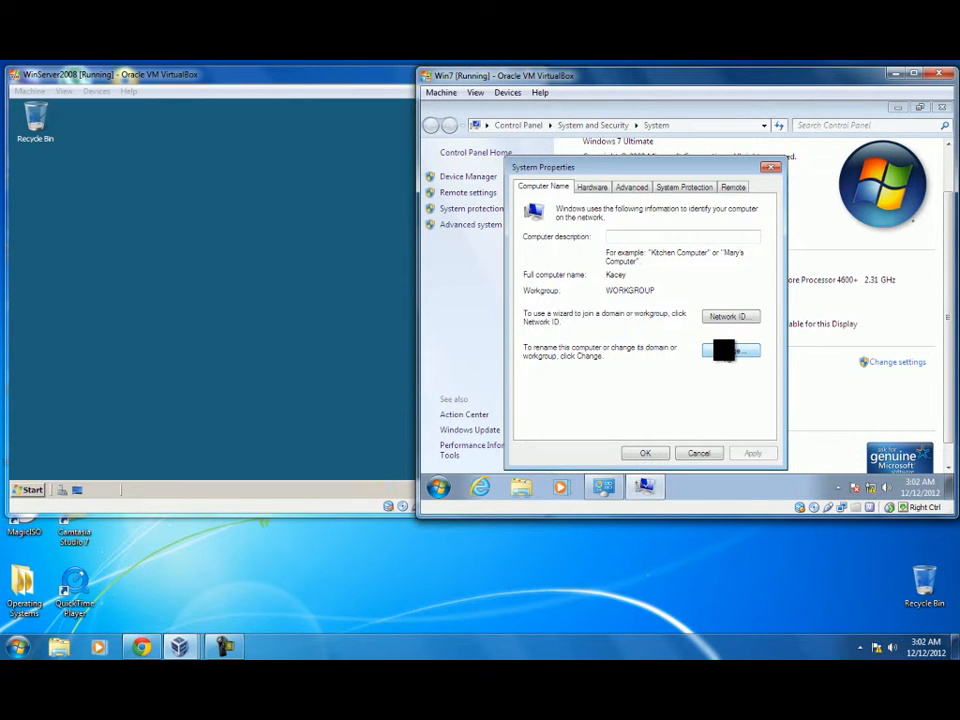
{"action": "left_click", "coordinate": [723, 350]}
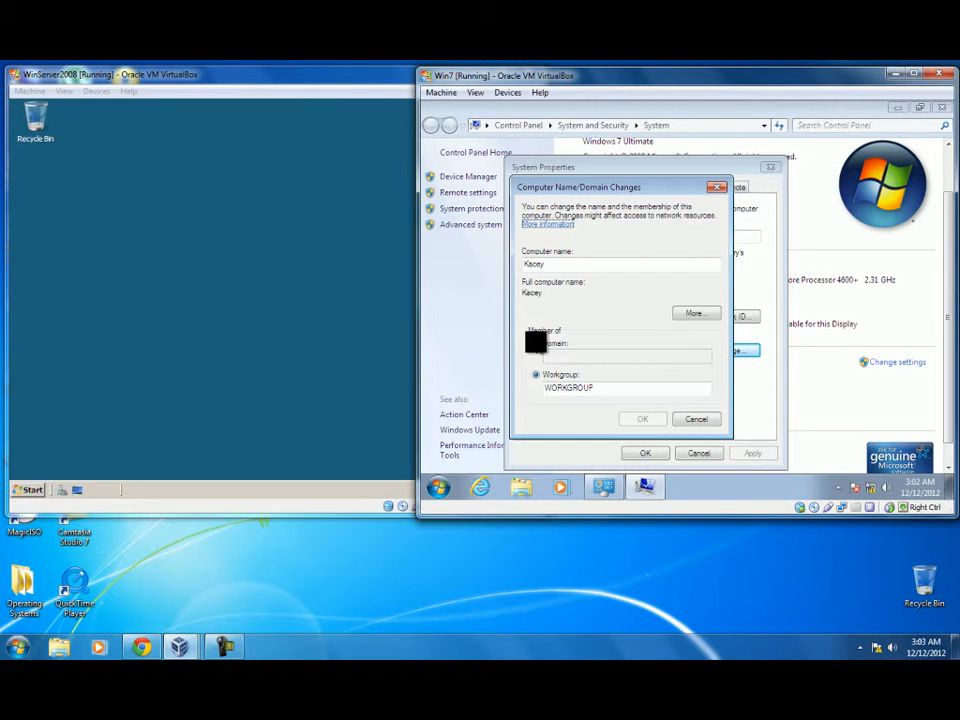
Step: Set membership to domain KKPH.com and enter the Administrator account name and password
{"action": "left_click", "coordinate": [536, 343]}
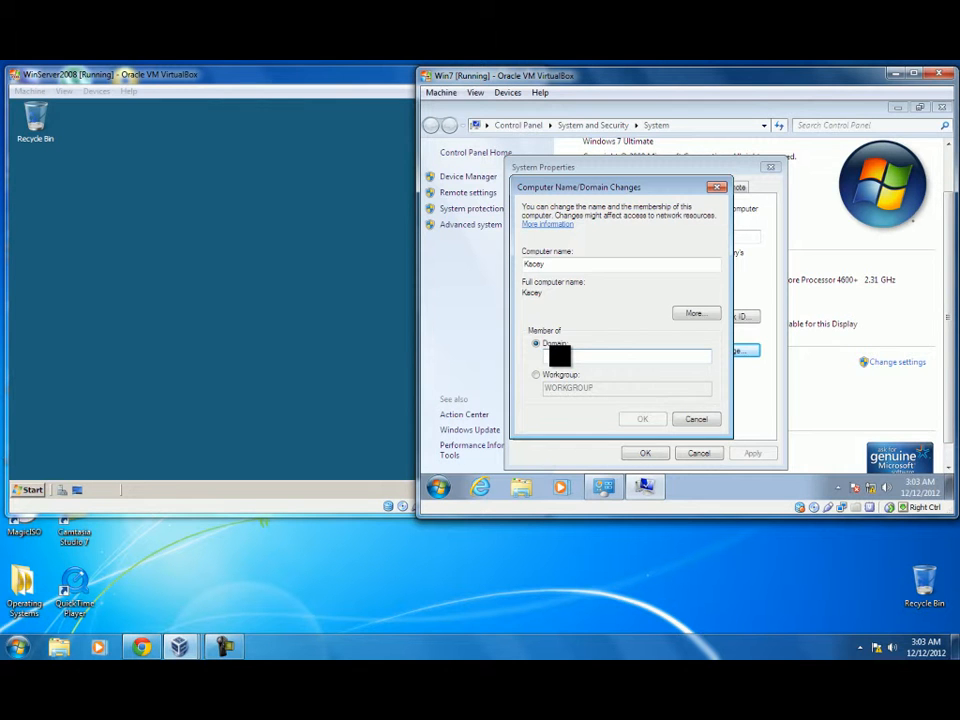
{"action": "type", "text": "KKPH.com"}
{"action": "left_click", "coordinate": [645, 420]}
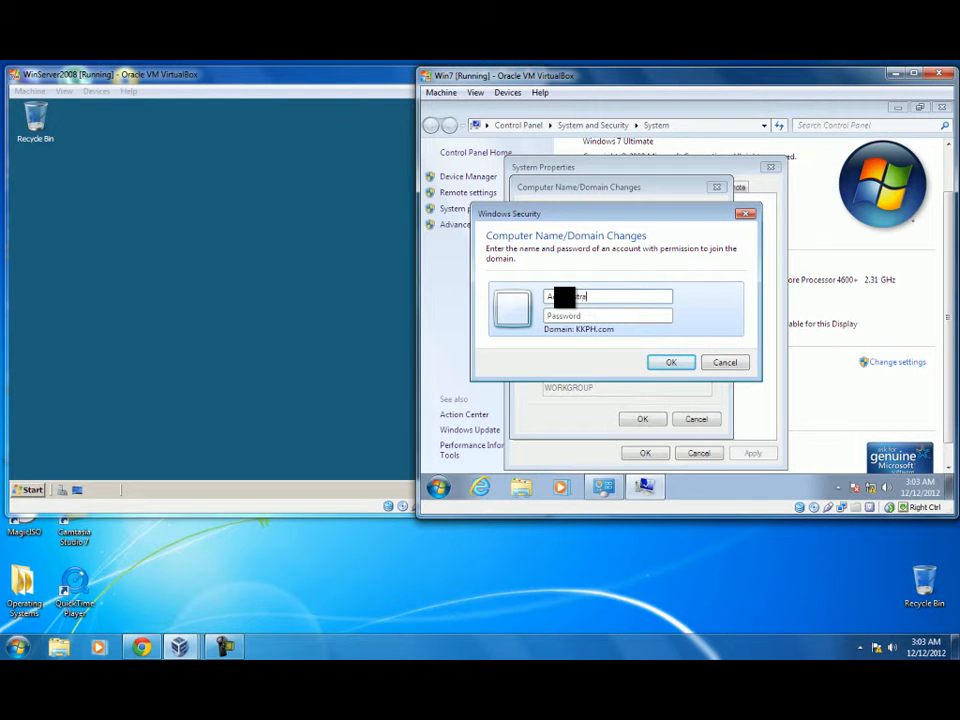
{"action": "key", "text": "Tab"}
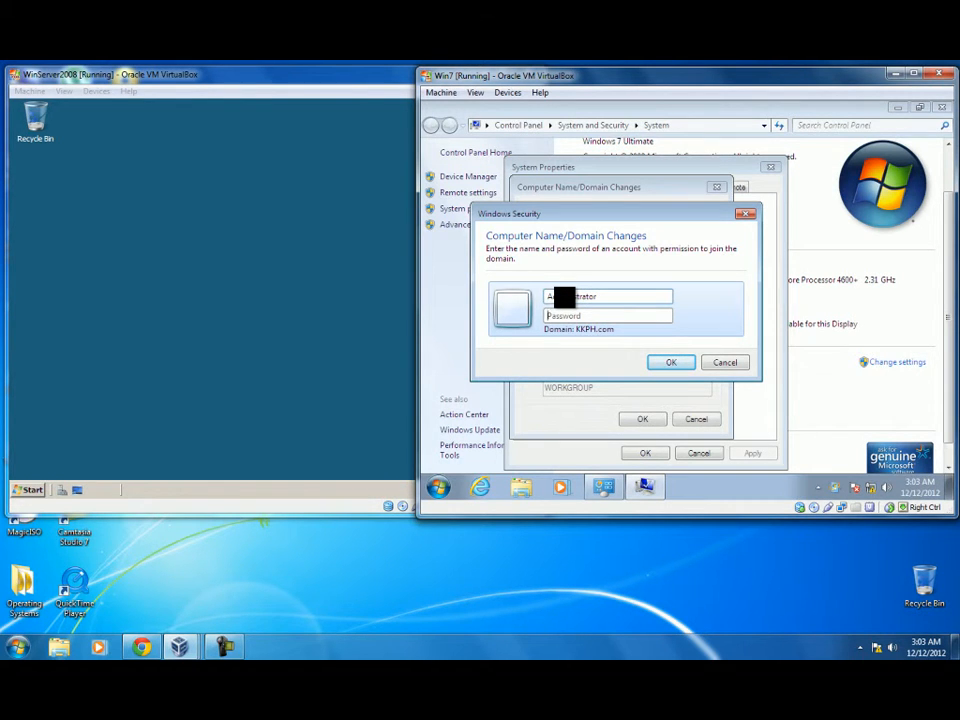
{"action": "type", "text": "•"}
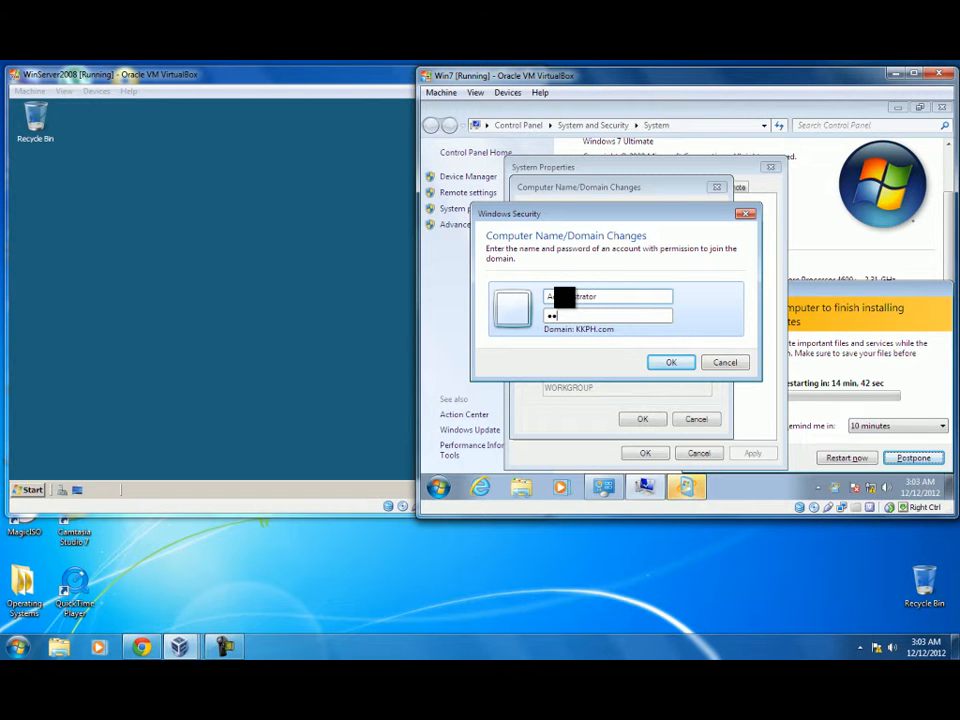
{"action": "type", "text": "••••"}
Step: Submit the administrator credentials, accept the KKPH.com welcome and restart notices, and restart Windows 7
{"action": "left_click", "coordinate": [682, 362]}
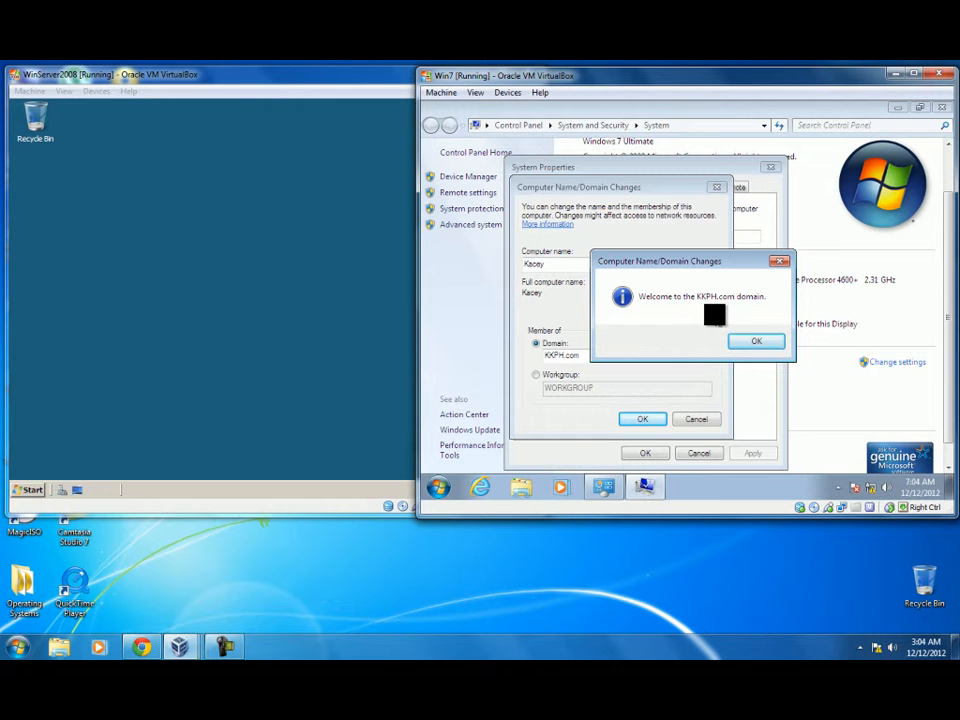
{"action": "left_click", "coordinate": [755, 341]}
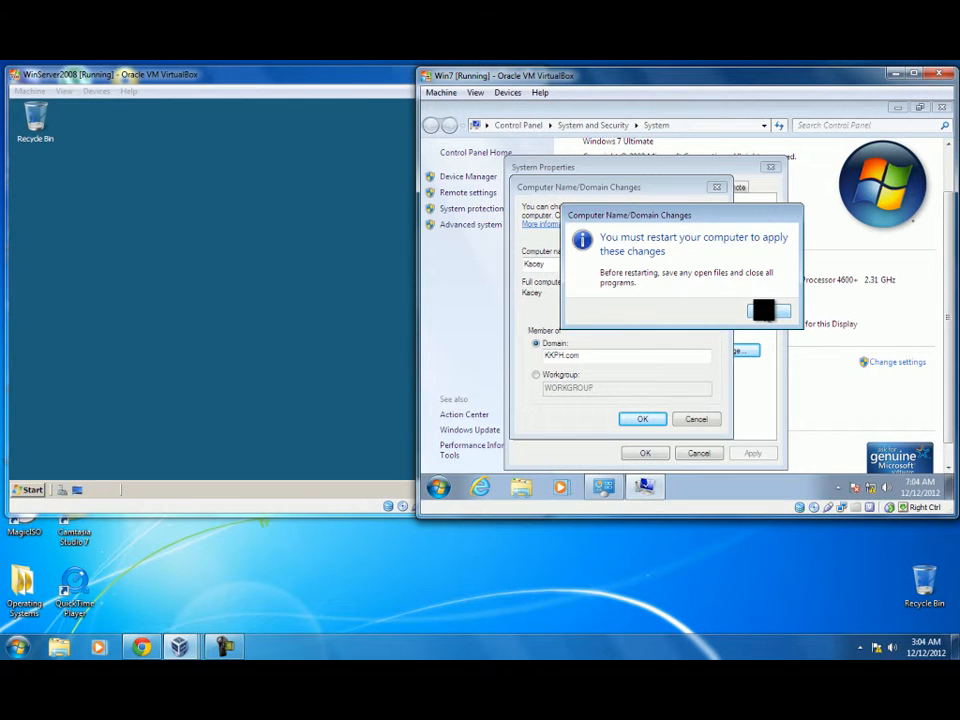
{"action": "left_click", "coordinate": [765, 312]}
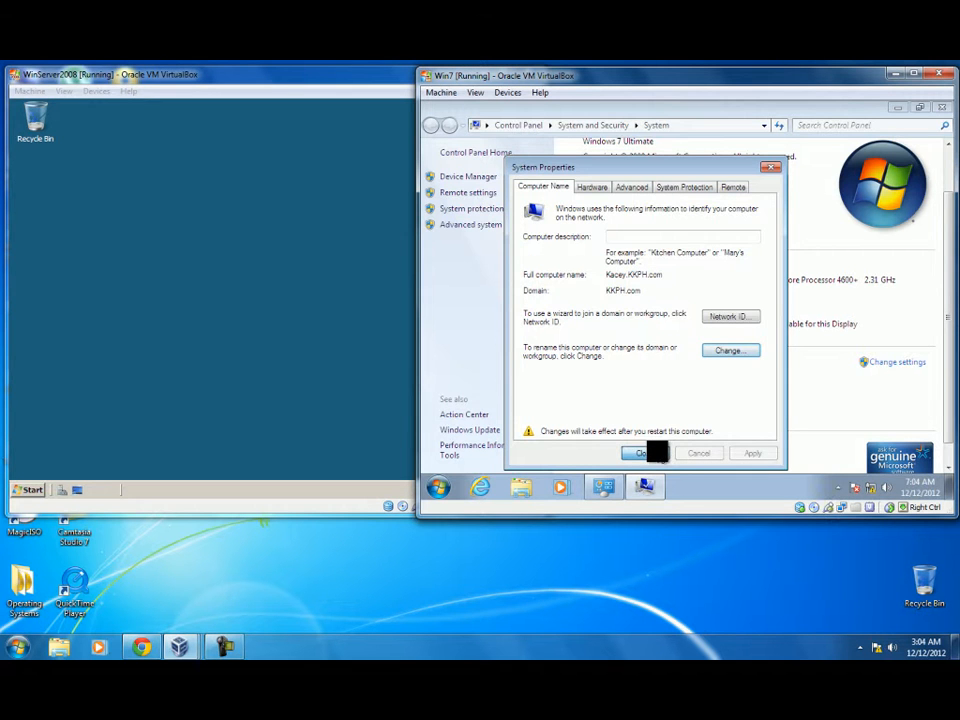
{"action": "left_click", "coordinate": [650, 453]}
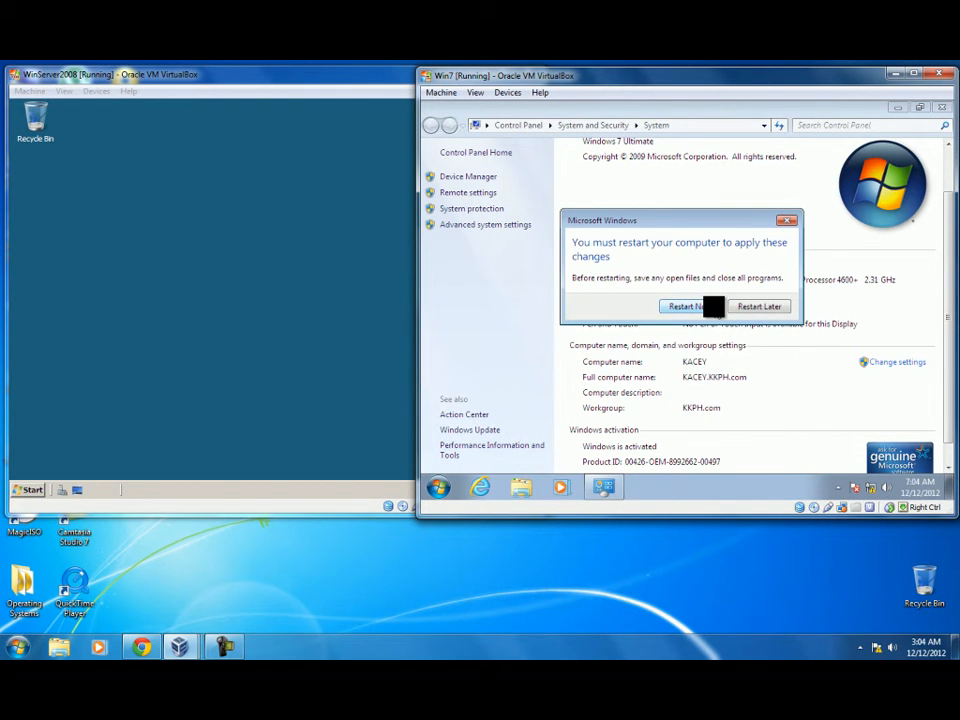
{"action": "left_click", "coordinate": [712, 306]}
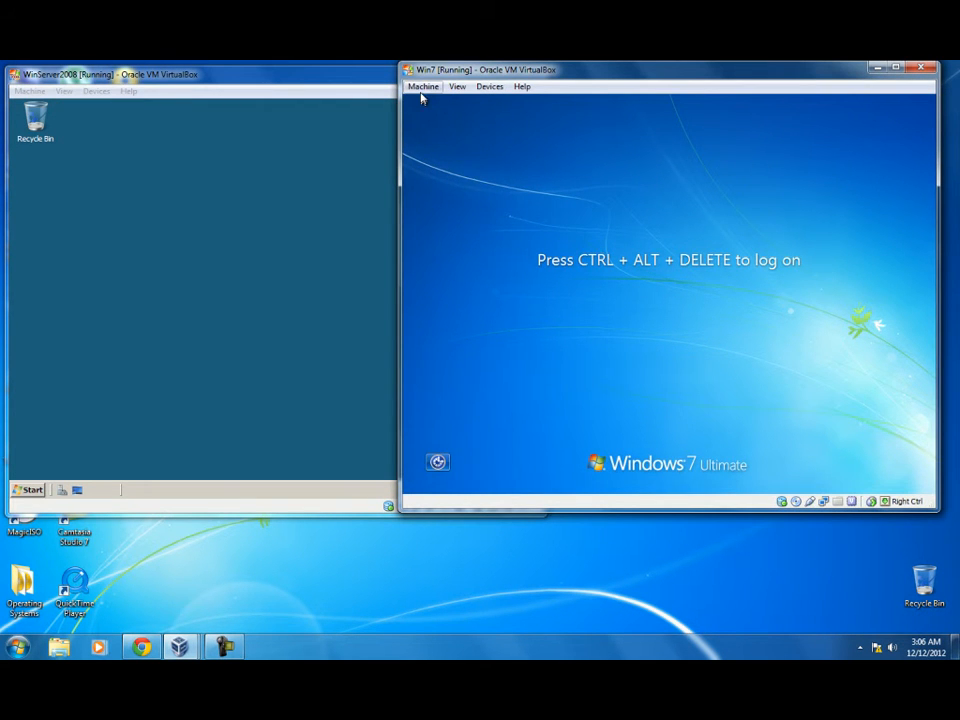
Step: Send Ctrl-Alt-Del to Windows 7 and log on as Other User KKPH\Administrator with its password
{"action": "left_click", "coordinate": [423, 88]}
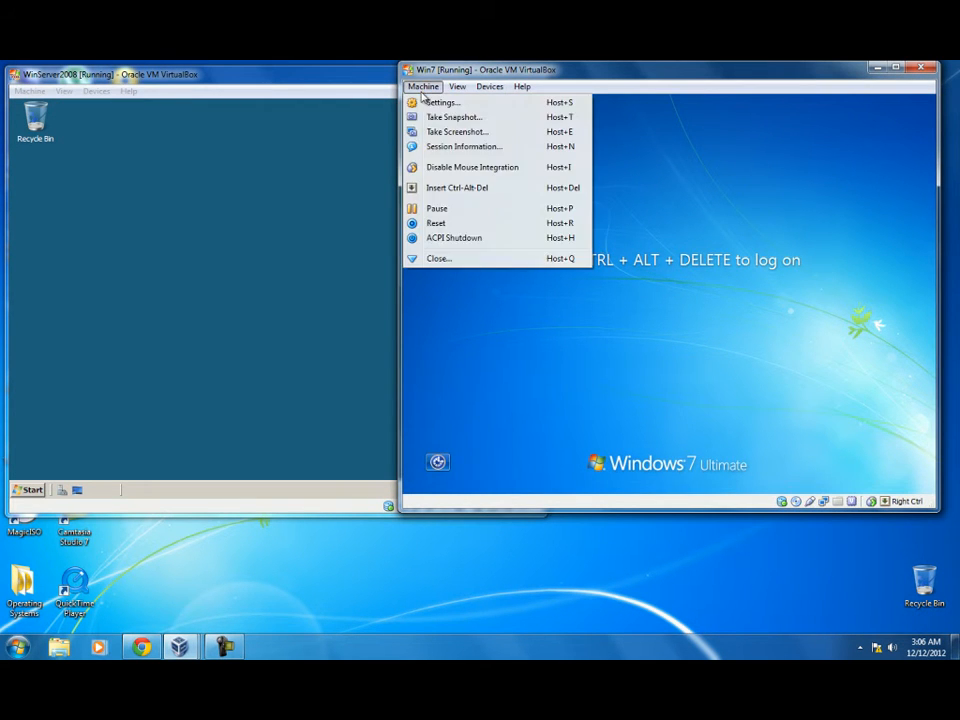
{"action": "left_click", "coordinate": [435, 187]}
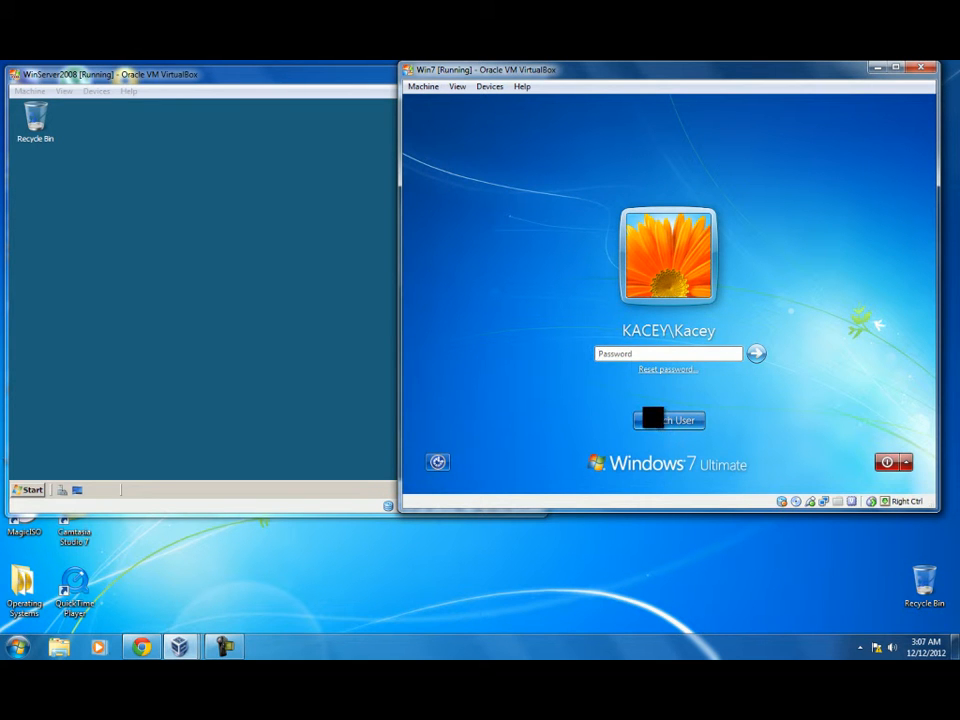
{"action": "left_click", "coordinate": [655, 419]}
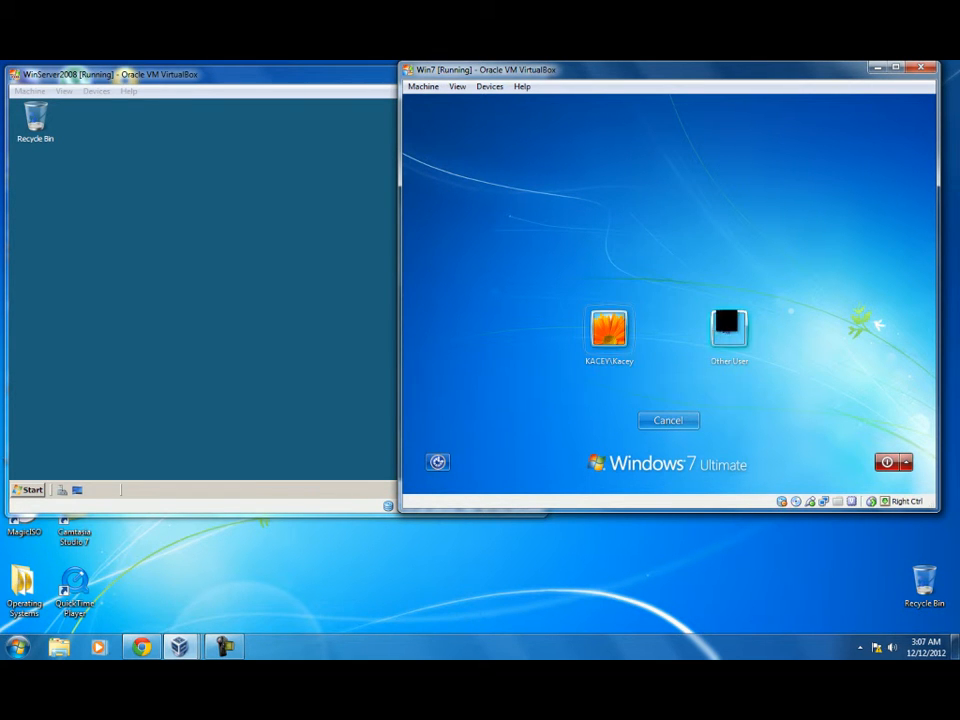
{"action": "left_click", "coordinate": [730, 327]}
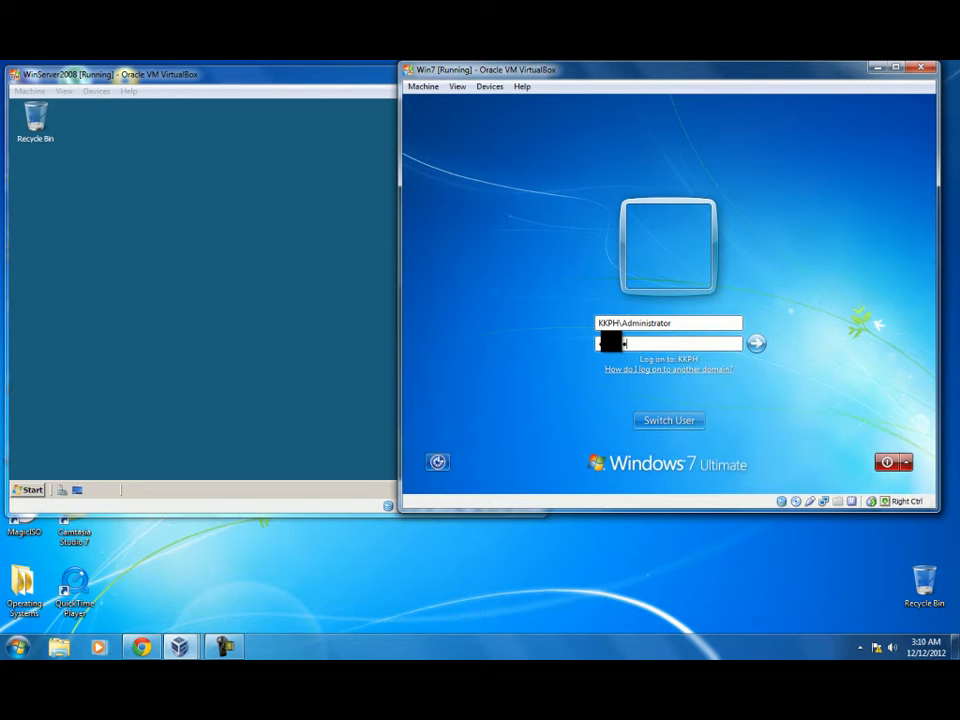
{"action": "key", "text": "Return"}
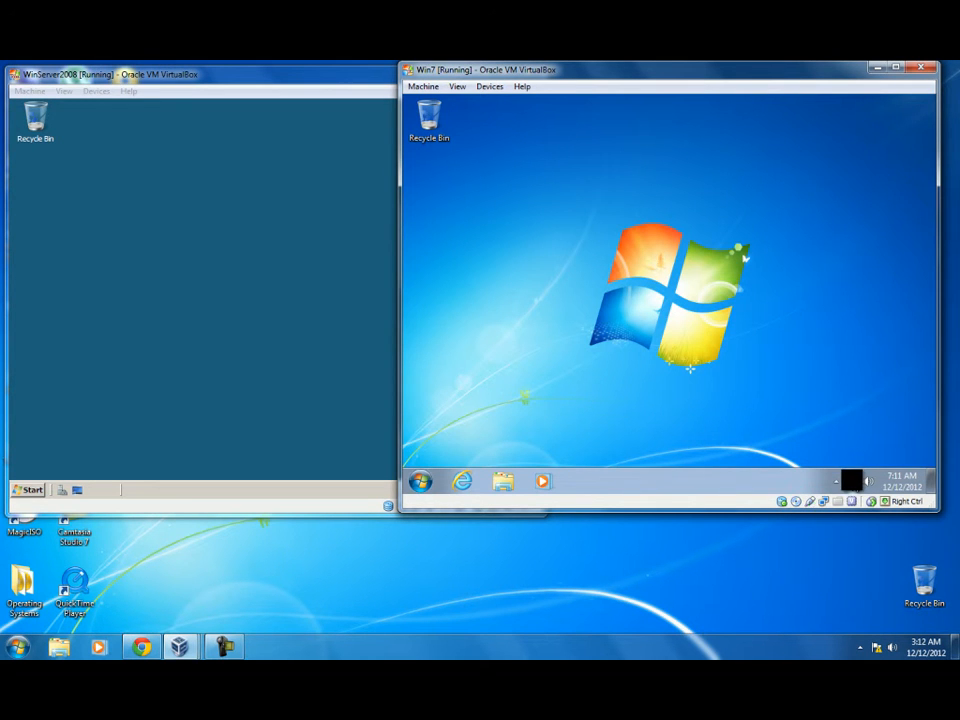
Step: Open the Windows 7 Network folder in Details view, showing KACEY and KYLE under KKPH
{"action": "left_click", "coordinate": [852, 481]}
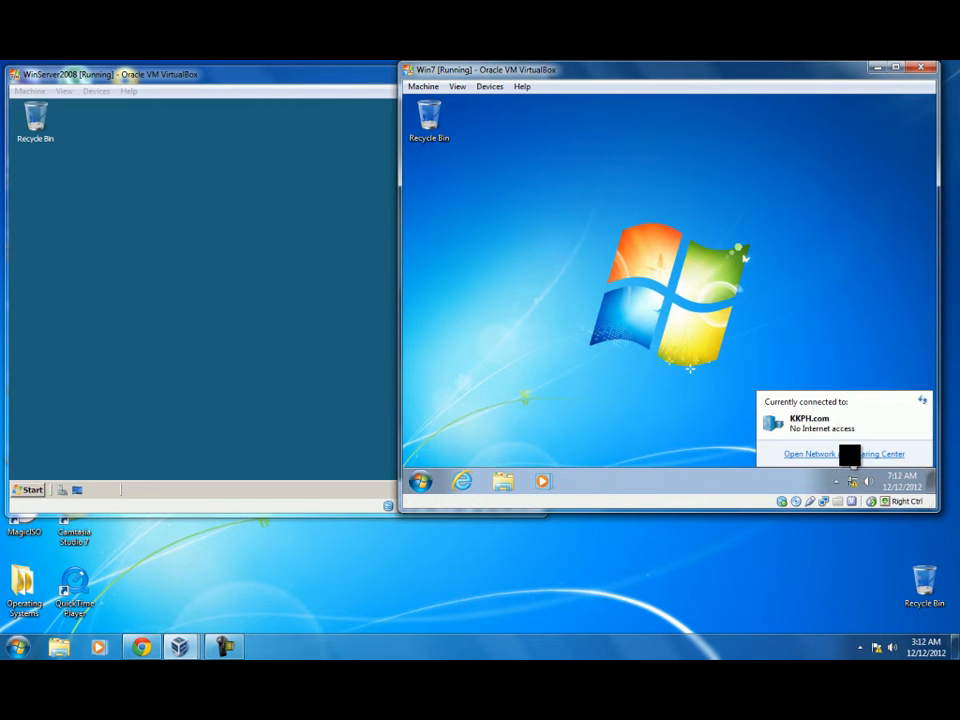
{"action": "left_click", "coordinate": [849, 454]}
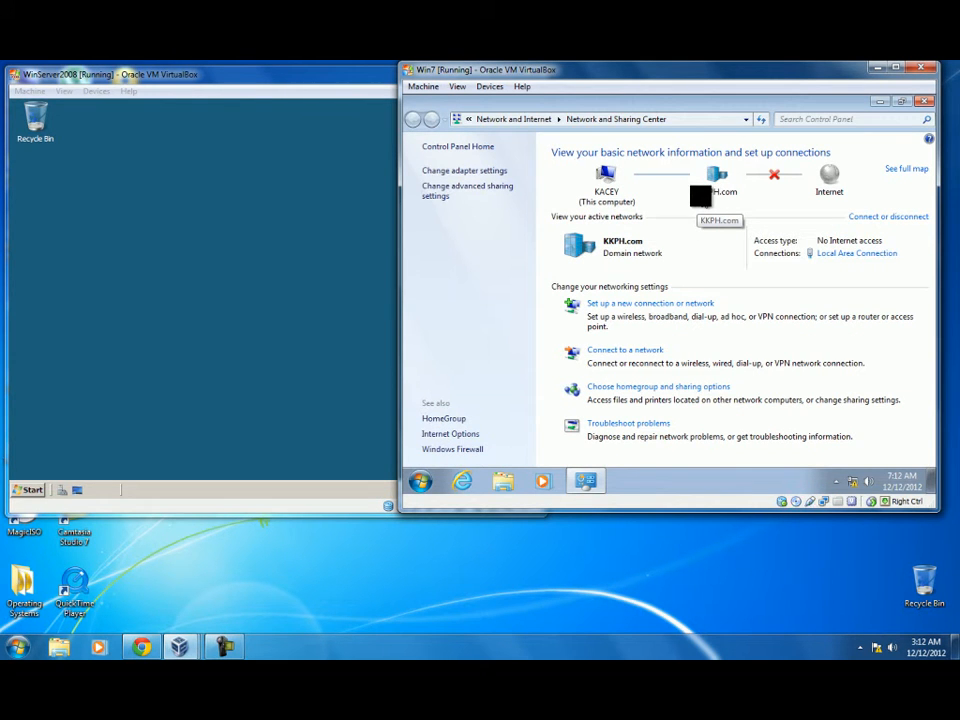
{"action": "left_click", "coordinate": [715, 192]}
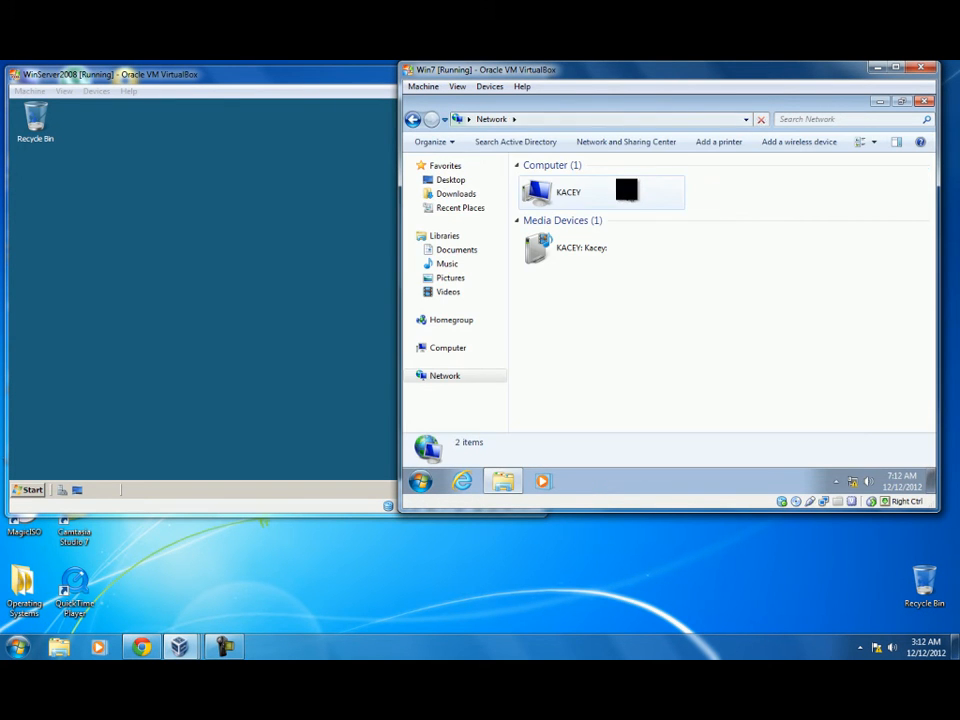
{"action": "left_click", "coordinate": [872, 141]}
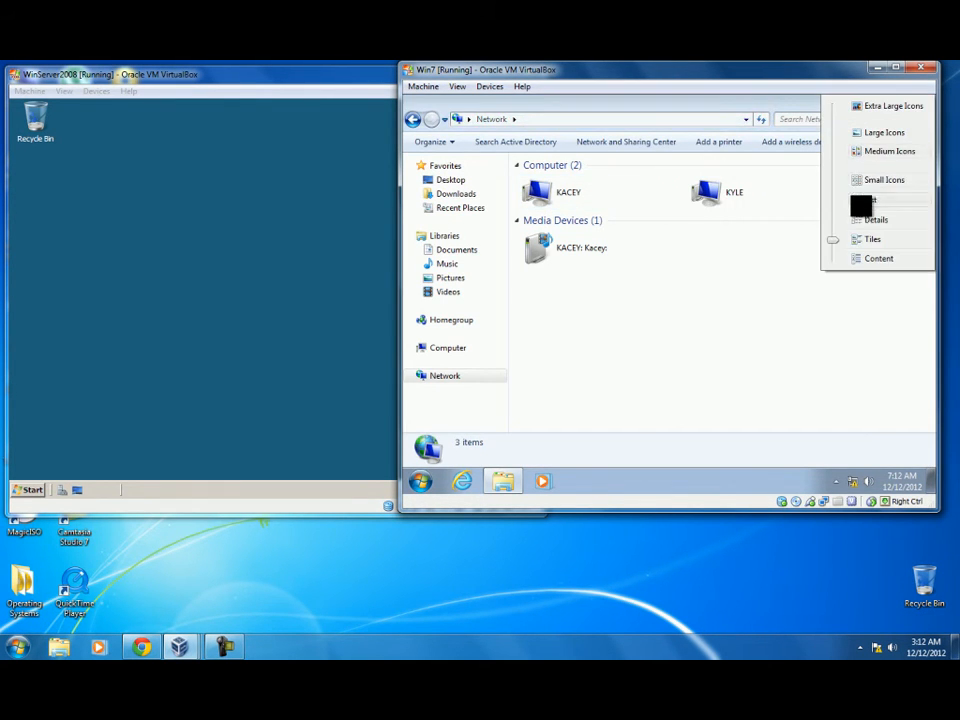
{"action": "left_click", "coordinate": [855, 218]}
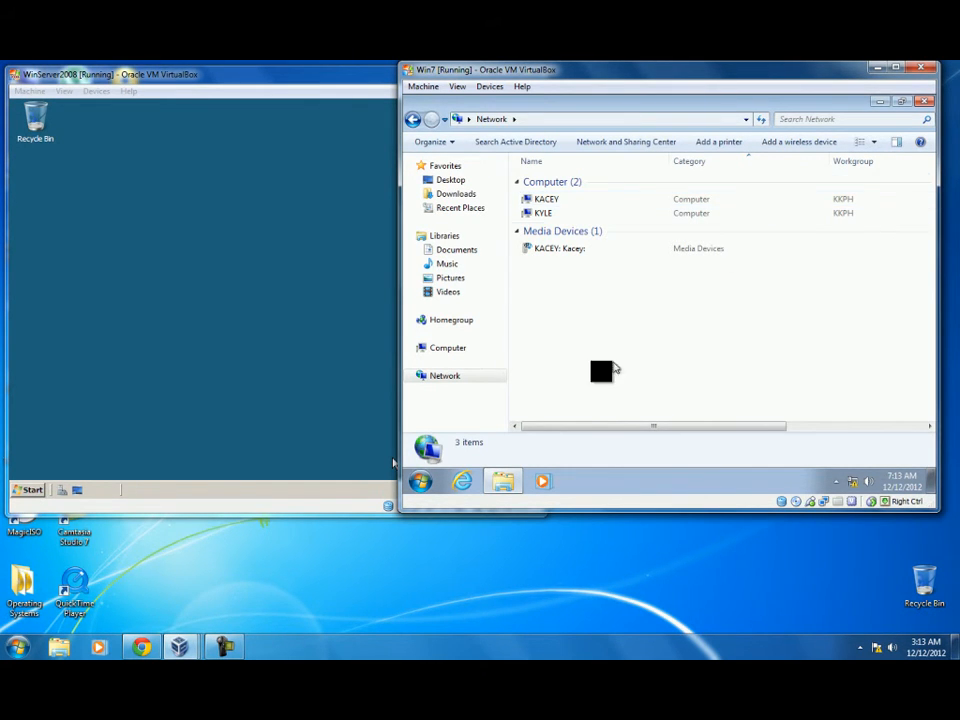
Step: Switch to the WinXP VM and open My Computer's System Properties on the Computer Name tab
{"action": "mouse_move", "coordinate": [180, 647]}
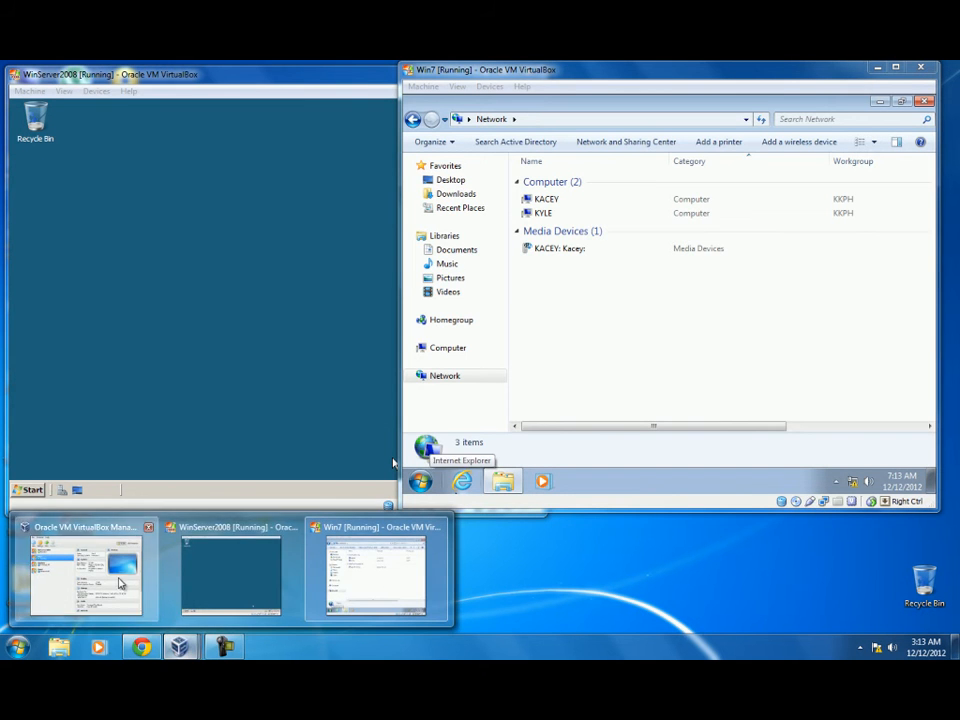
{"action": "left_click", "coordinate": [75, 565]}
{"action": "left_click", "coordinate": [281, 322]}
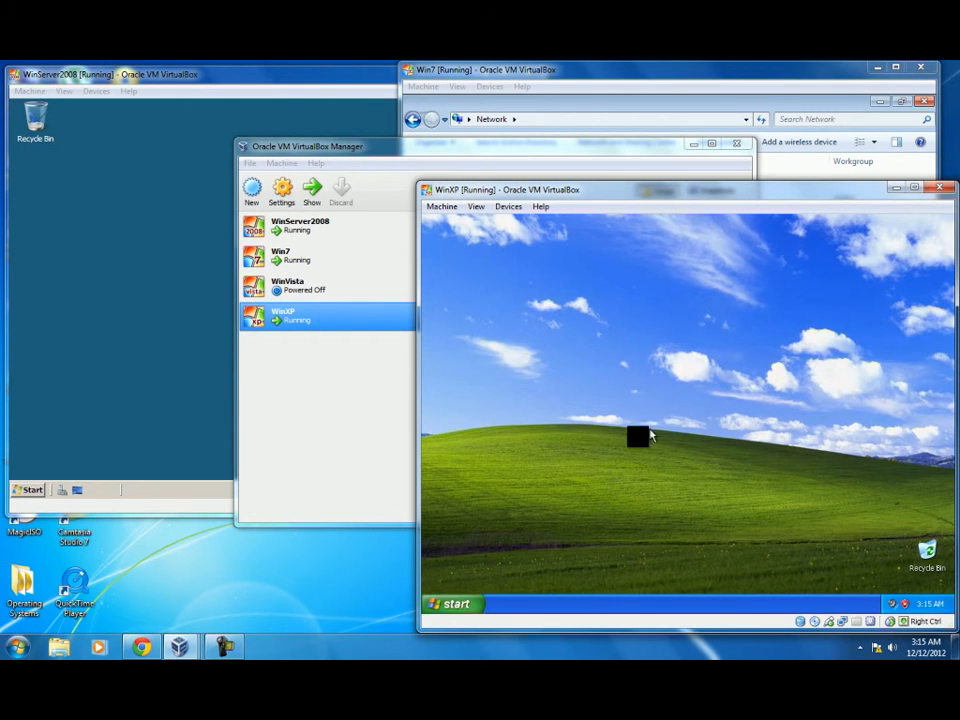
{"action": "left_click", "coordinate": [455, 602]}
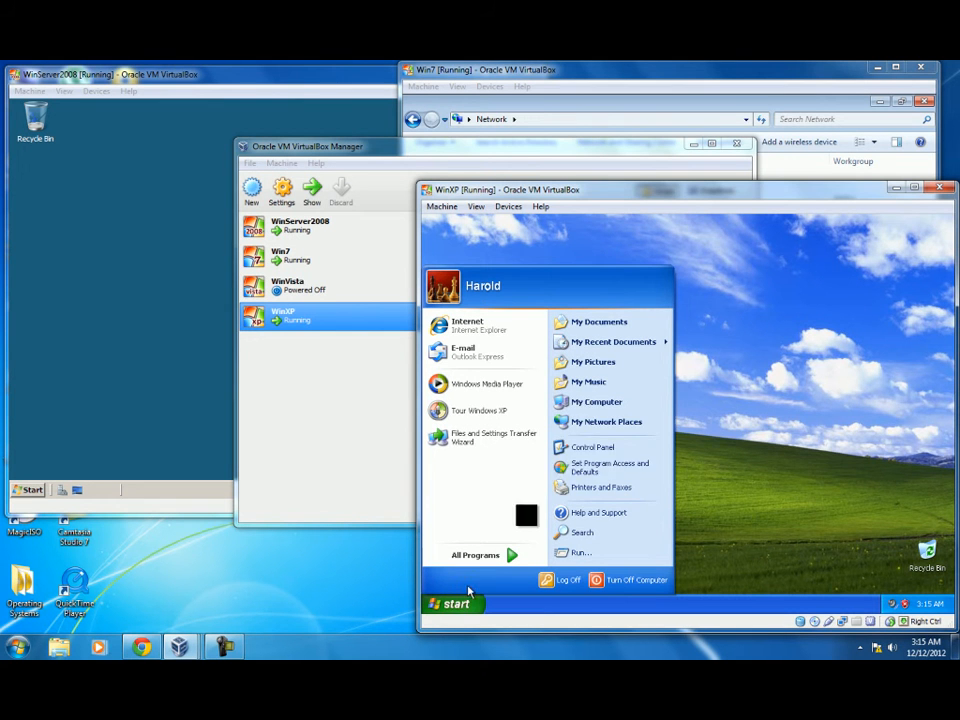
{"action": "right_click", "coordinate": [601, 402]}
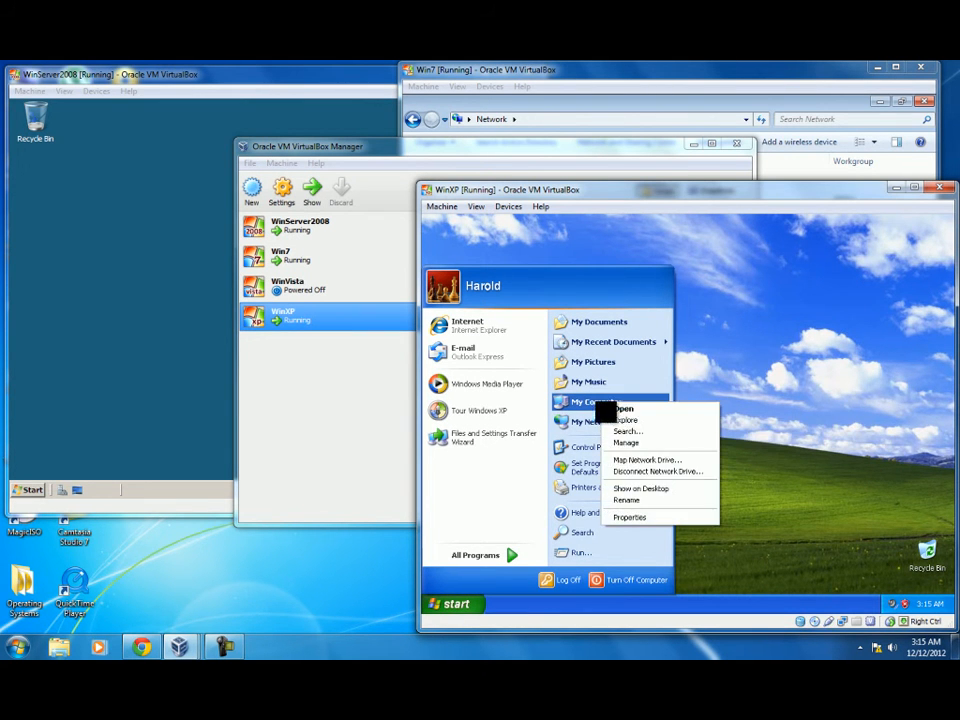
{"action": "left_click", "coordinate": [630, 518]}
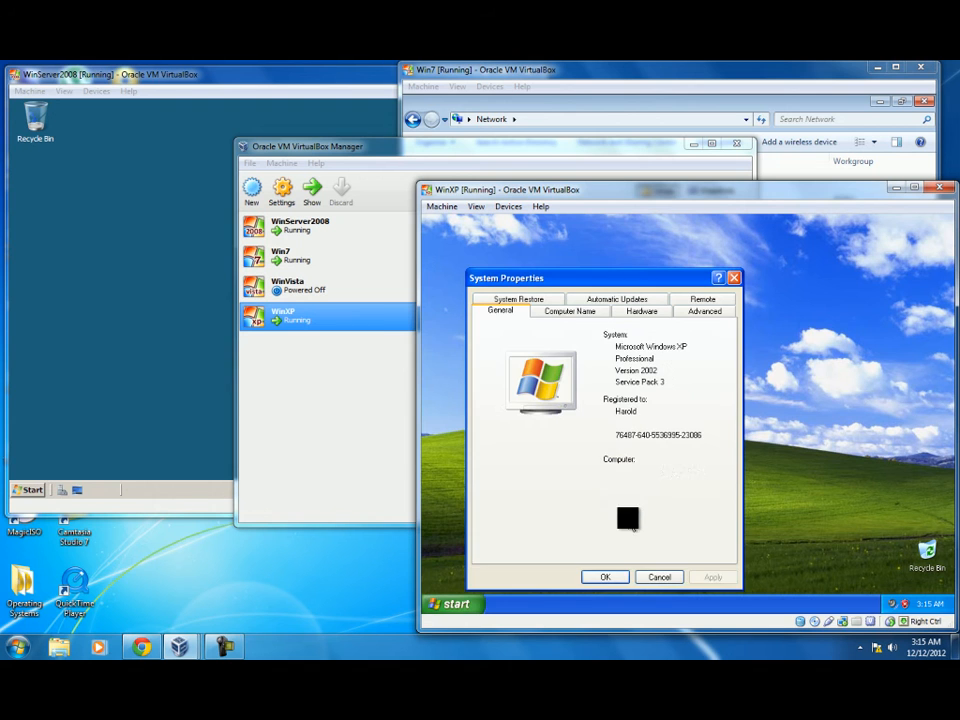
{"action": "left_click", "coordinate": [581, 313]}
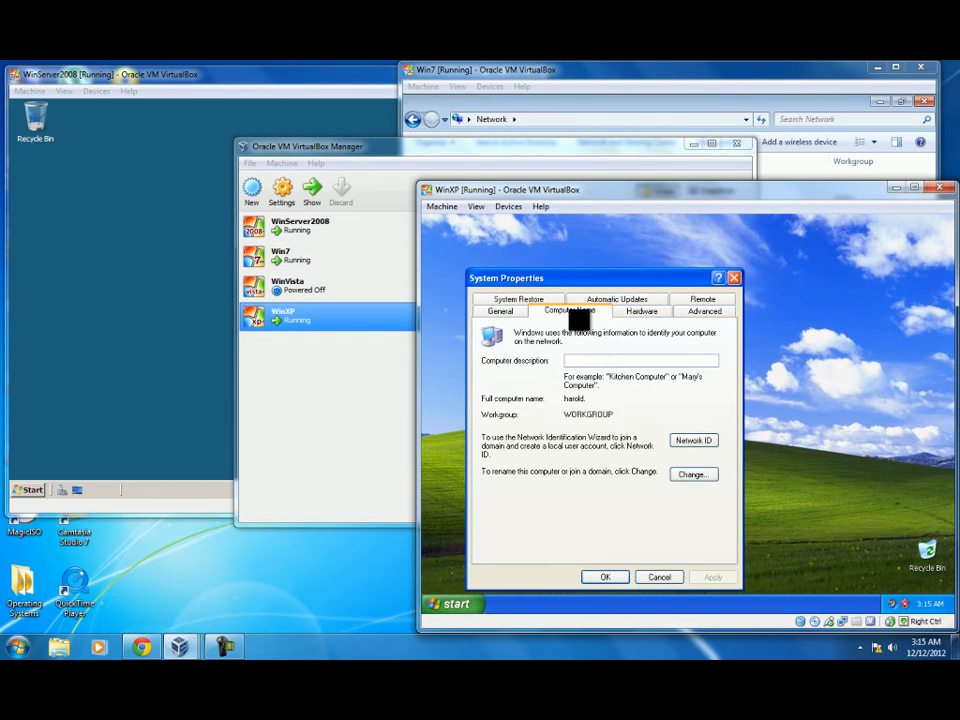
Step: Make the XP computer a member of domain KKPH.com using administrator credentials, accepting the welcome and restart notices
{"action": "left_click", "coordinate": [692, 473]}
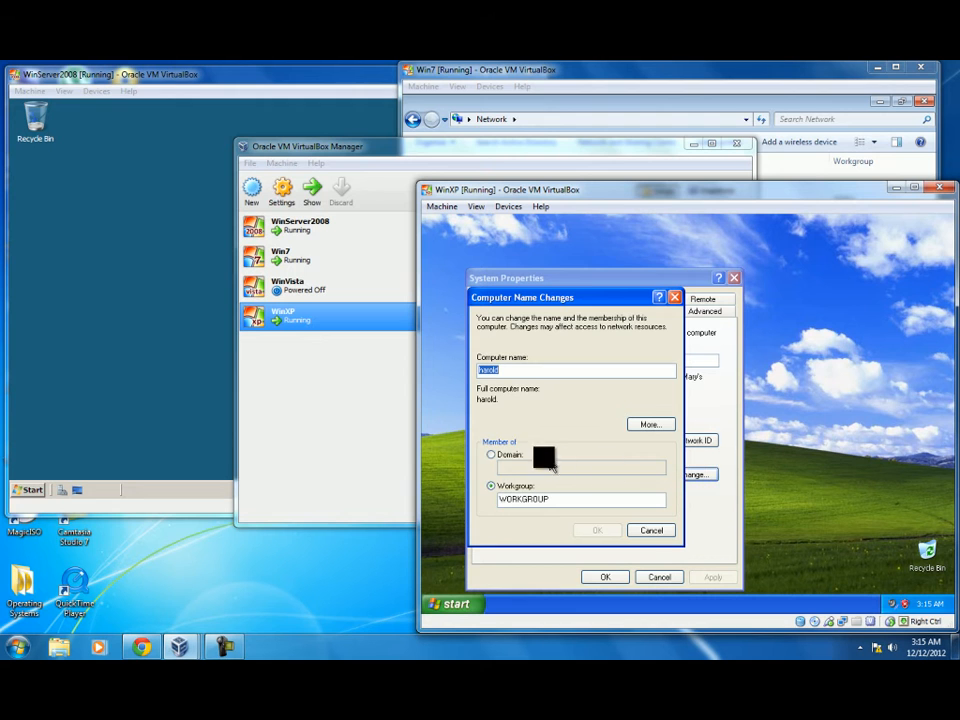
{"action": "left_click", "coordinate": [491, 454]}
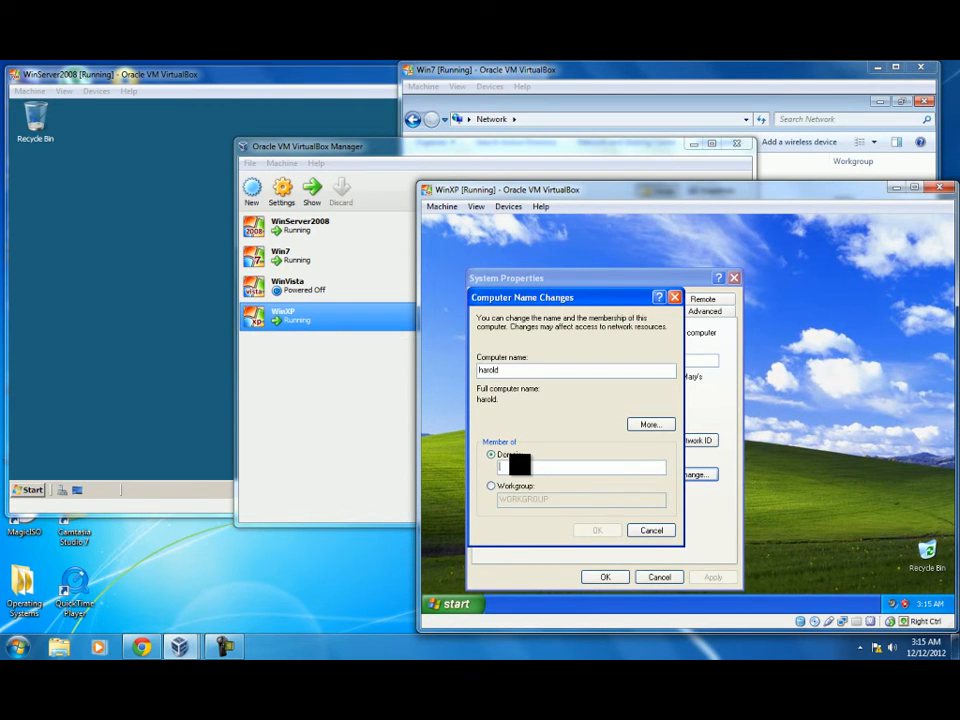
{"action": "type", "text": "KKPH.com"}
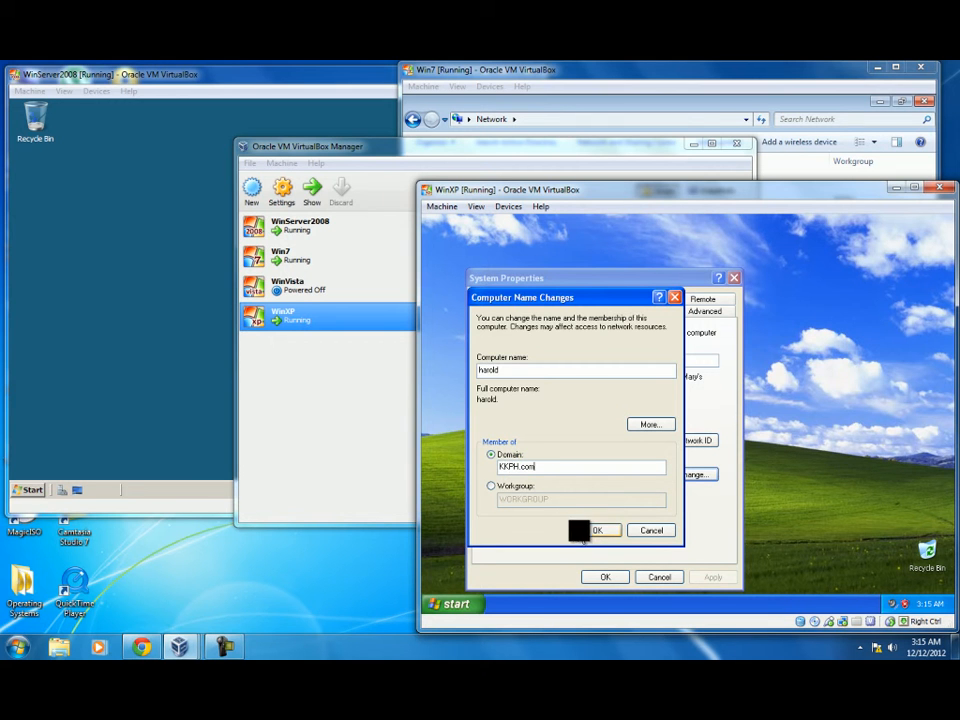
{"action": "left_click", "coordinate": [590, 530]}
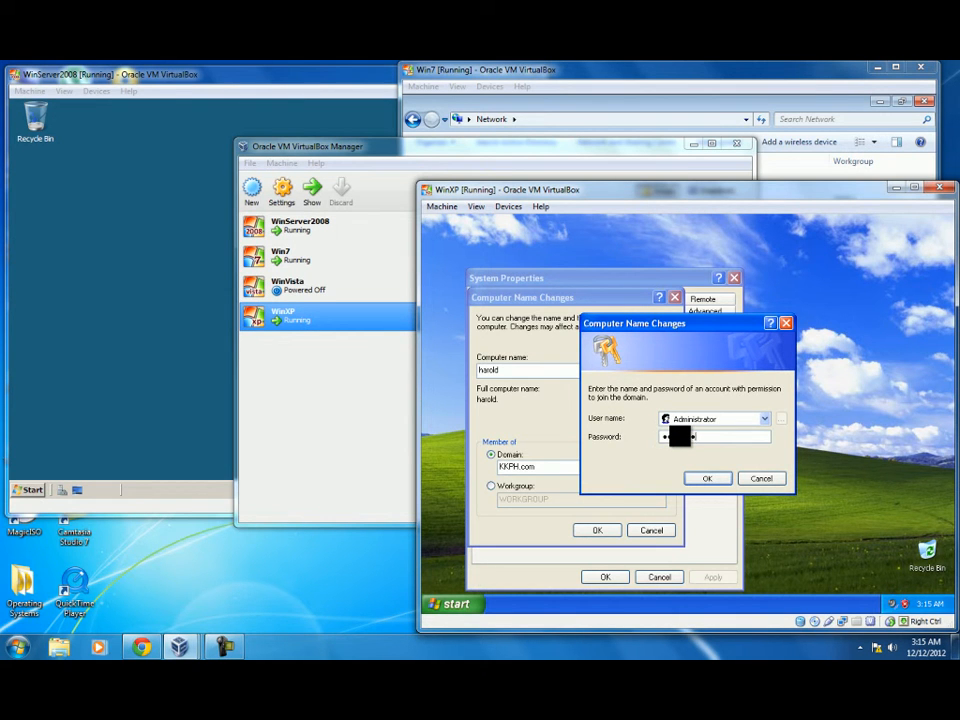
{"action": "type", "text": "password"}
{"action": "left_click", "coordinate": [711, 477]}
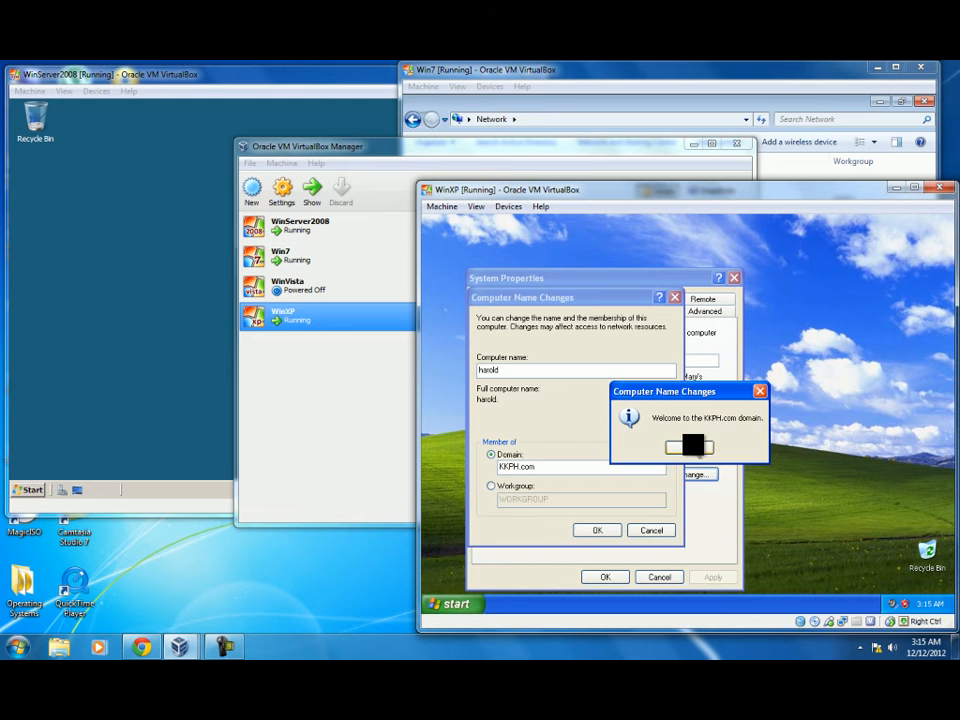
{"action": "left_click", "coordinate": [692, 446]}
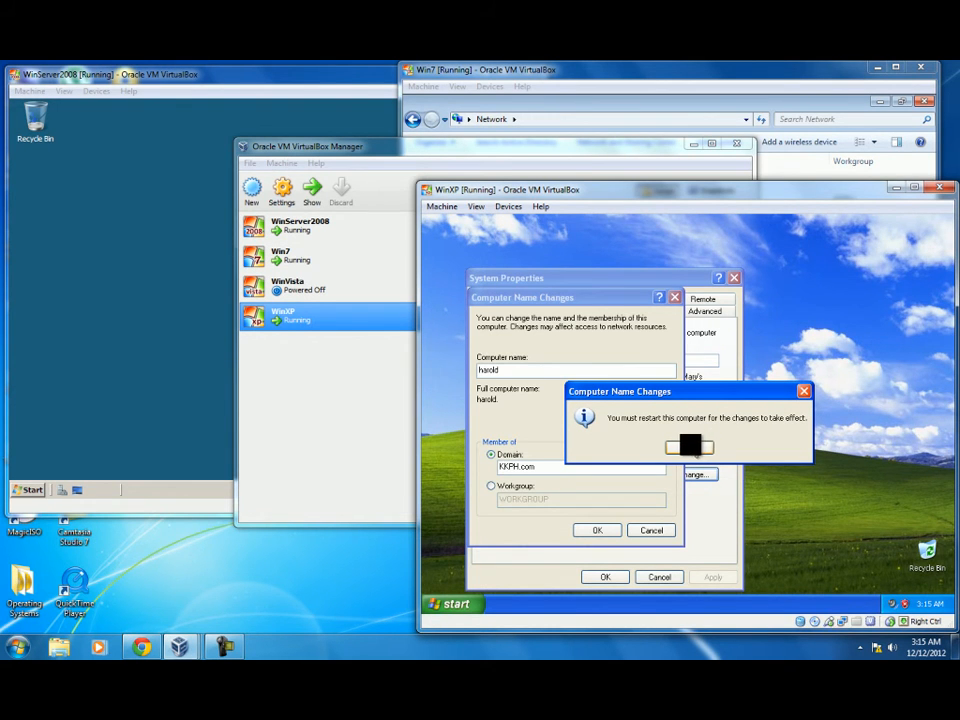
{"action": "left_click", "coordinate": [690, 446]}
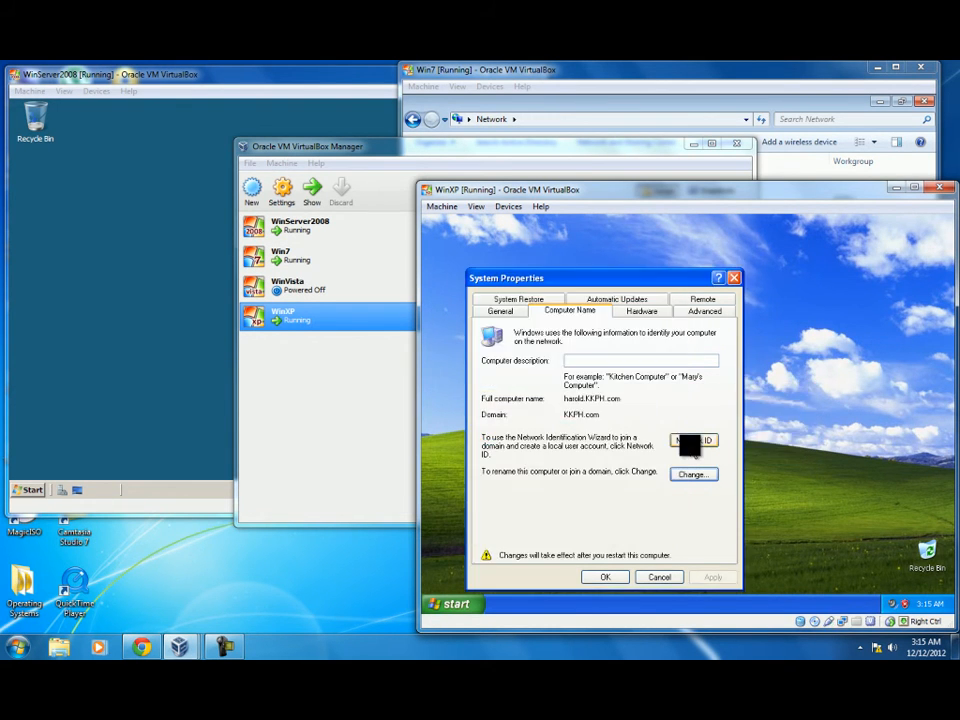
{"action": "left_click", "coordinate": [616, 578]}
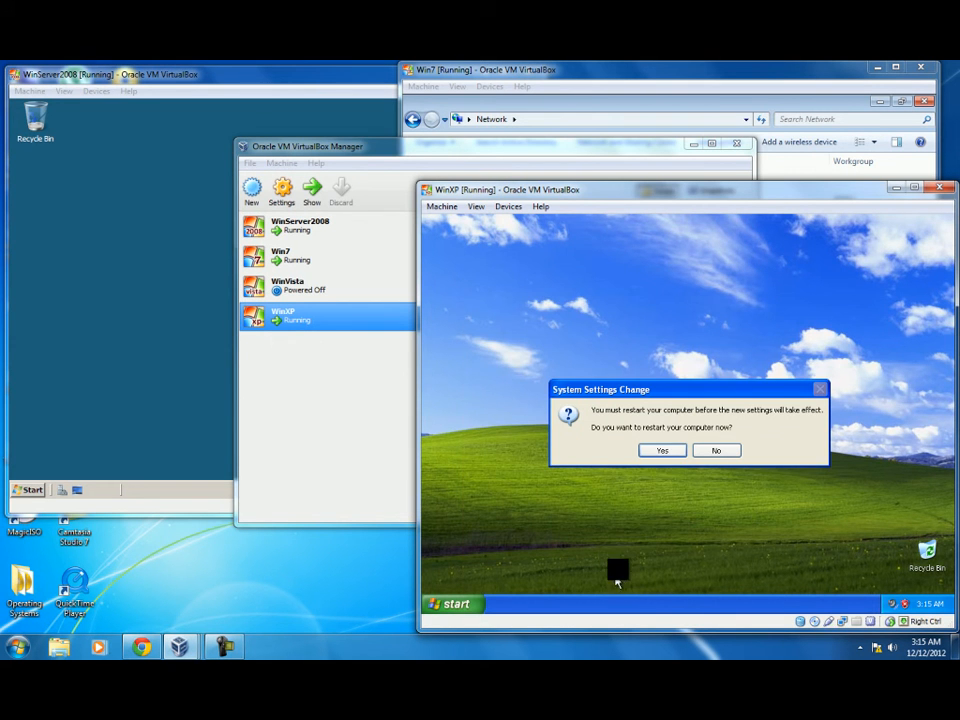
Step: Restart Windows XP and log on via Ctrl-Alt-Del as KKPH\Administrator with its password
{"action": "left_click", "coordinate": [664, 450]}
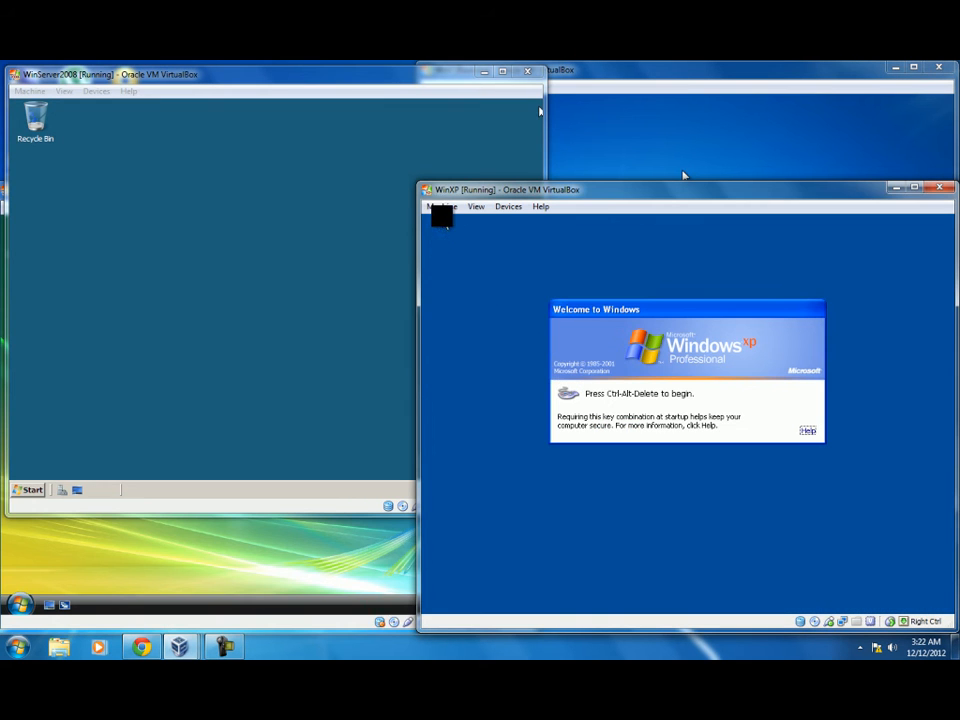
{"action": "left_click", "coordinate": [441, 207]}
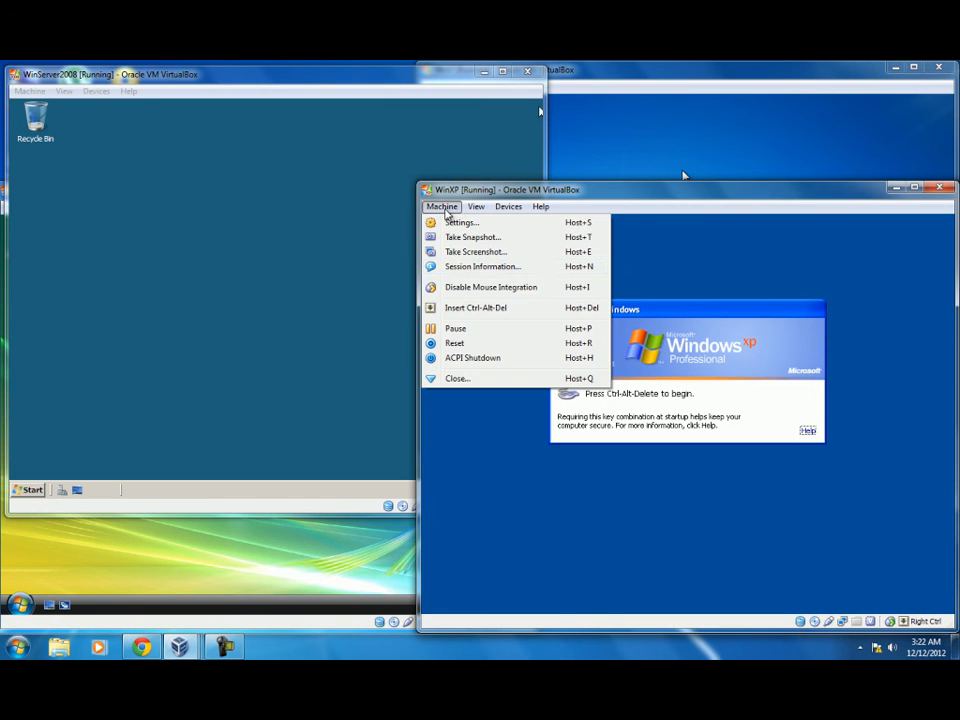
{"action": "left_click", "coordinate": [459, 309]}
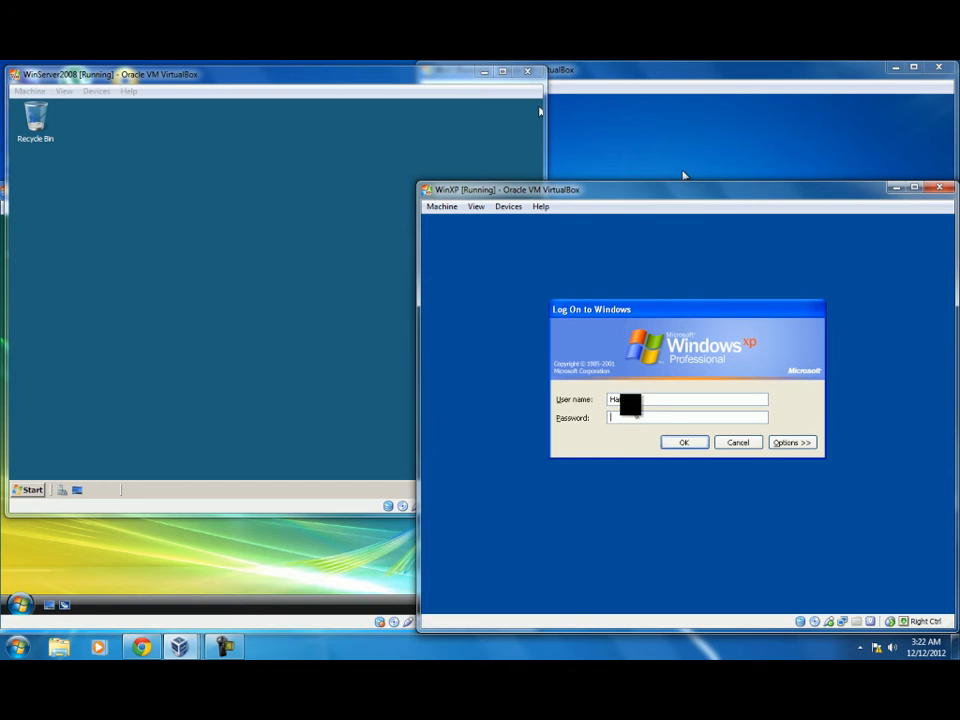
{"action": "left_click_drag", "start_coordinate": [654, 399], "coordinate": [548, 398]}
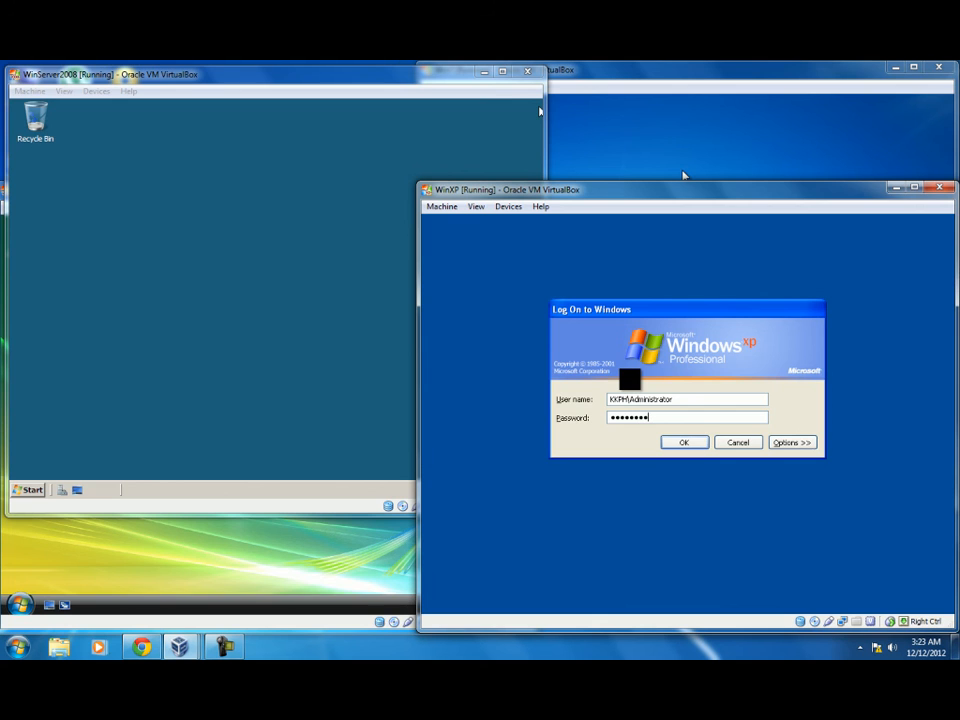
{"action": "left_click", "coordinate": [692, 444]}
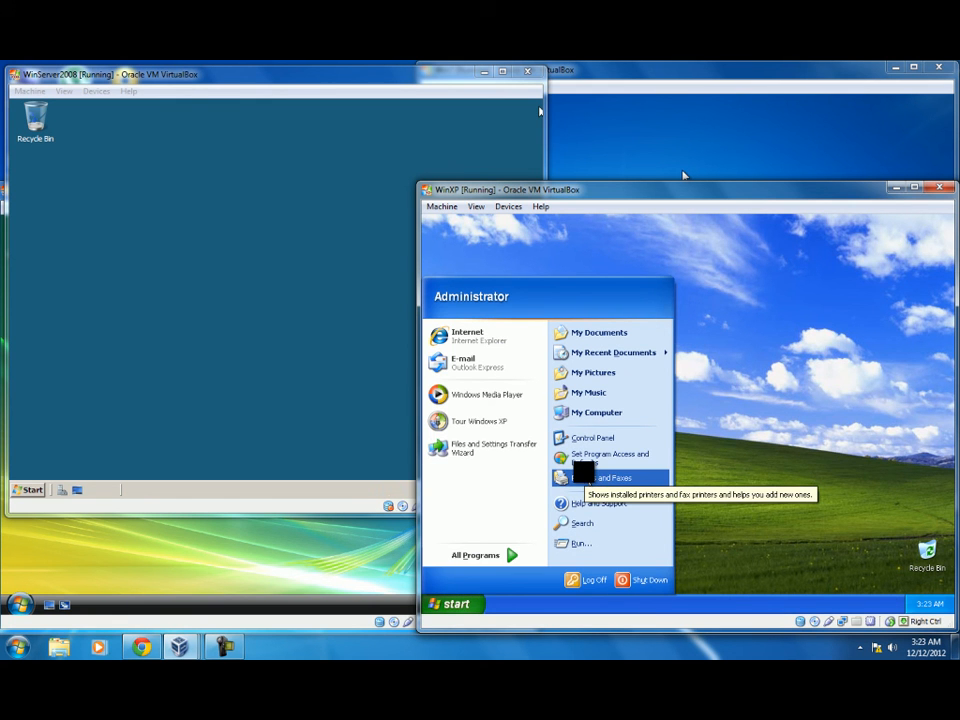
{"action": "left_click", "coordinate": [755, 415]}
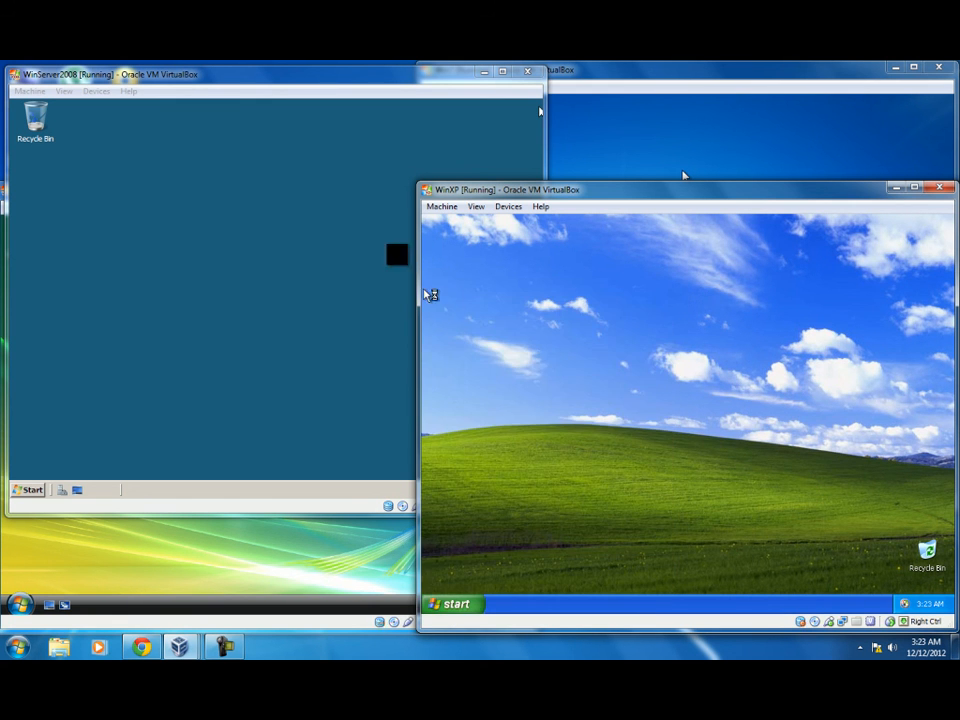
Step: On the WinServer2008 VM, open Network from Start to list KACEY, PETER, KYLE and HAROLD
{"action": "left_click", "coordinate": [265, 91]}
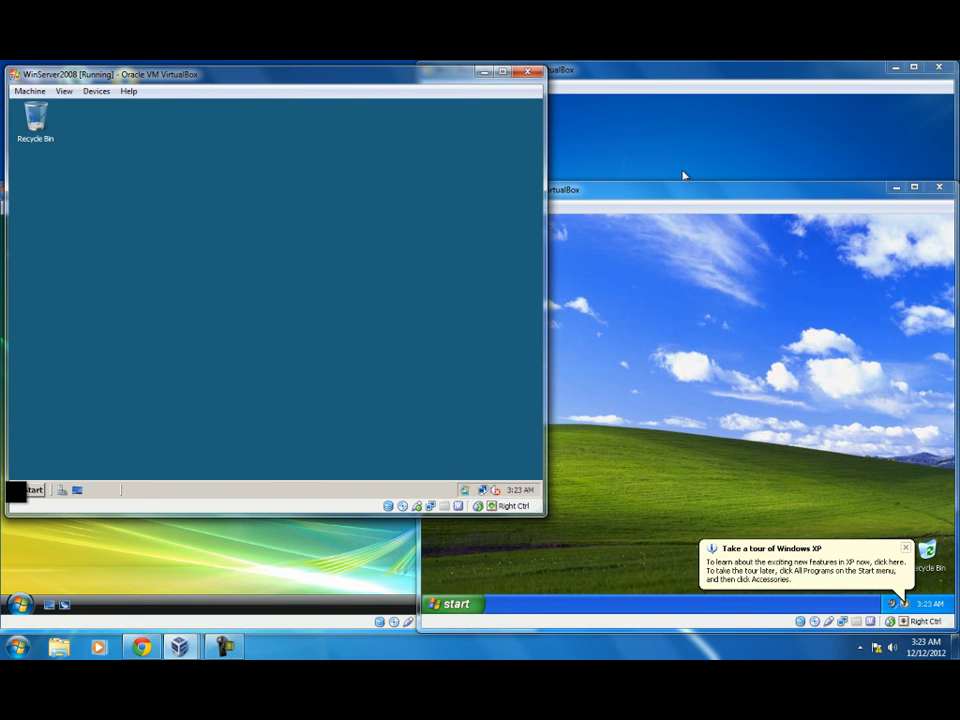
{"action": "left_click", "coordinate": [28, 489]}
{"action": "left_click", "coordinate": [207, 277]}
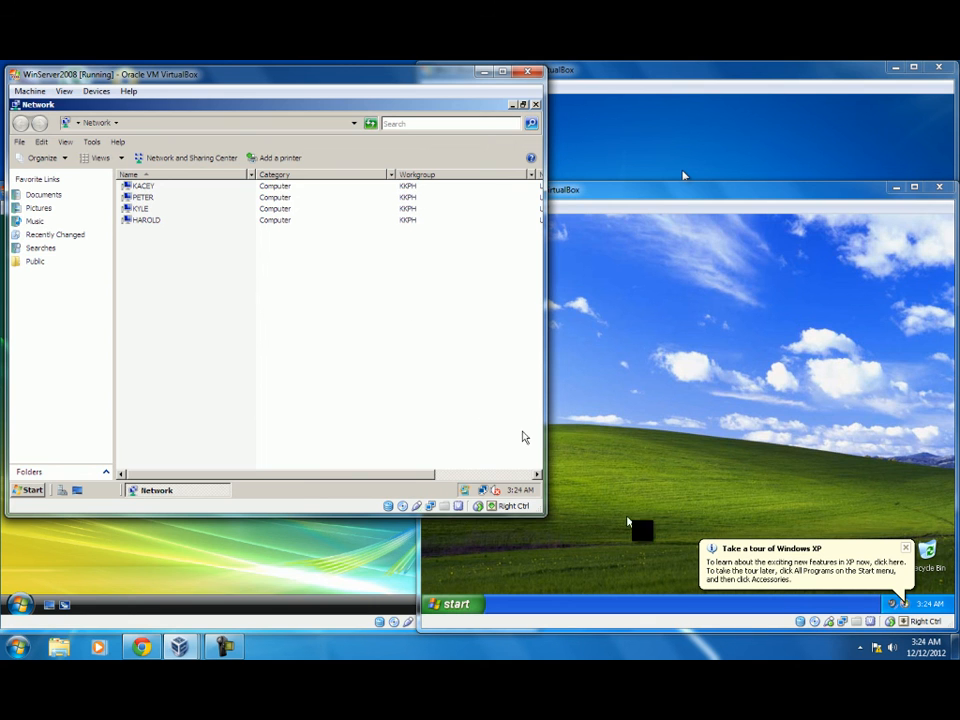
{"action": "left_click", "coordinate": [224, 647]}
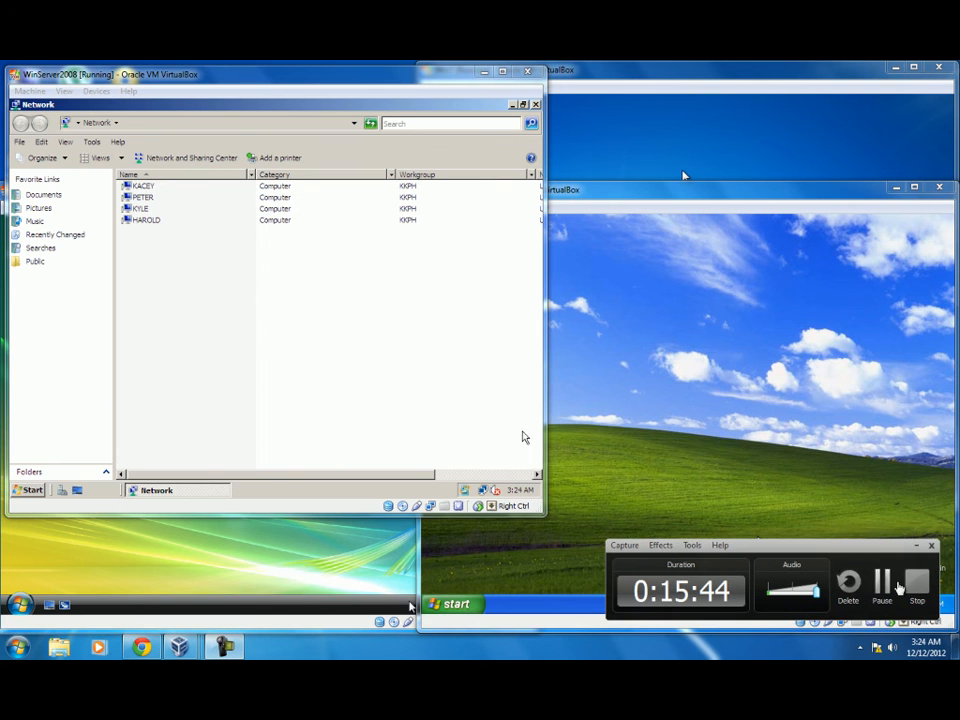